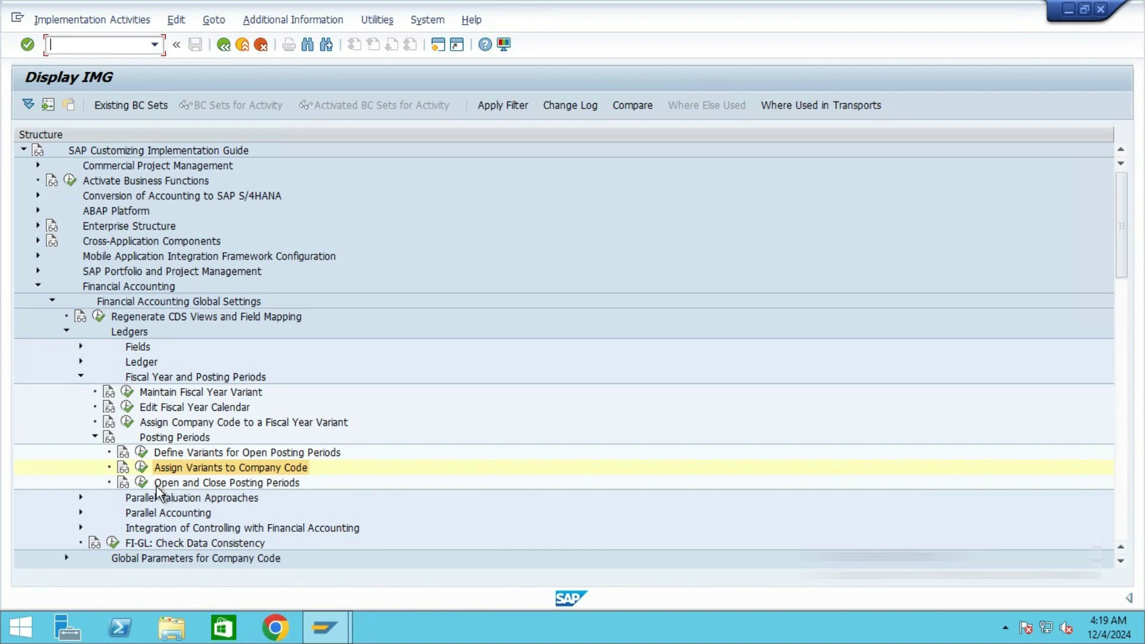
# Launch the Open and Close Posting Periods activity from the IMG Posting Periods node.
pyautogui.click(143, 485)
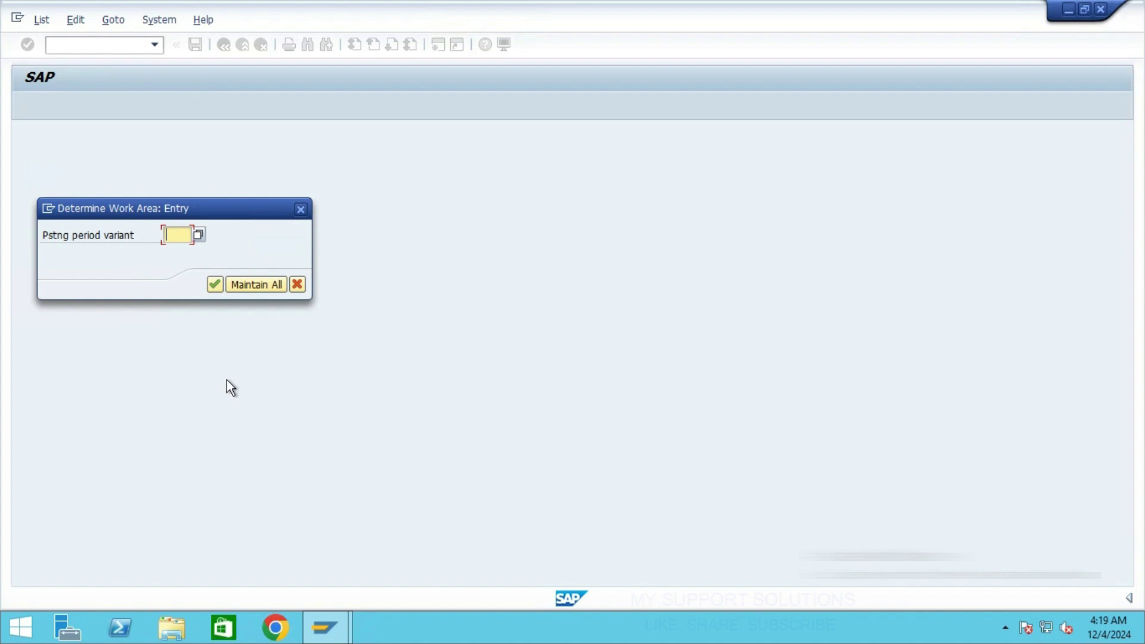
# List every variant's posting period intervals and select the six variant 001 rows (+, A, D, K, M, S).
pyautogui.click(249, 289)
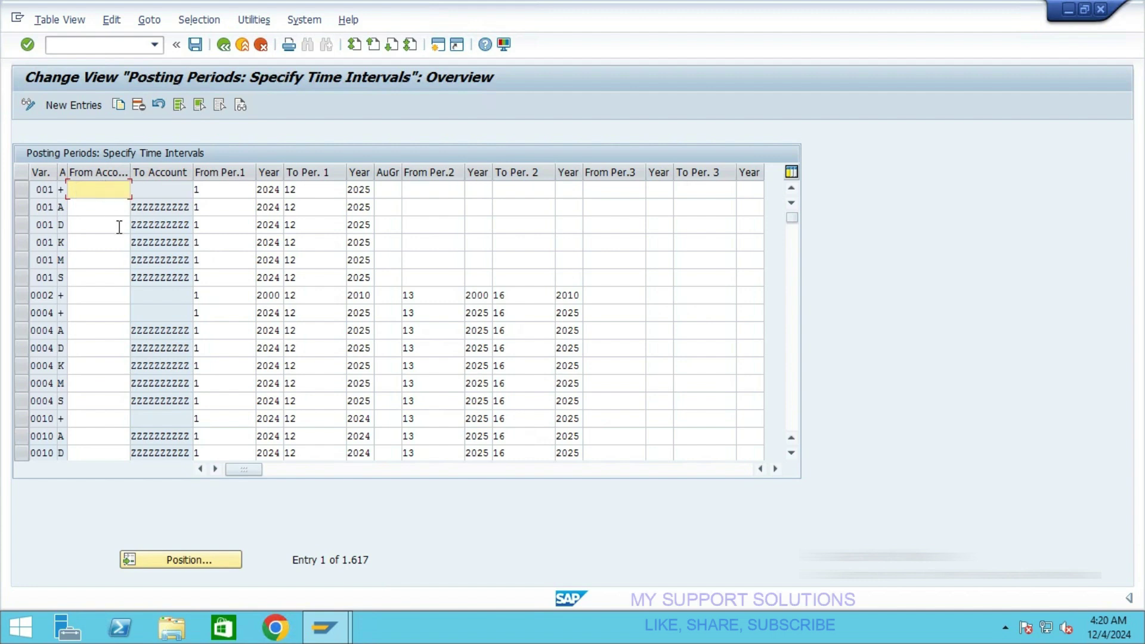
pyautogui.click(22, 191)
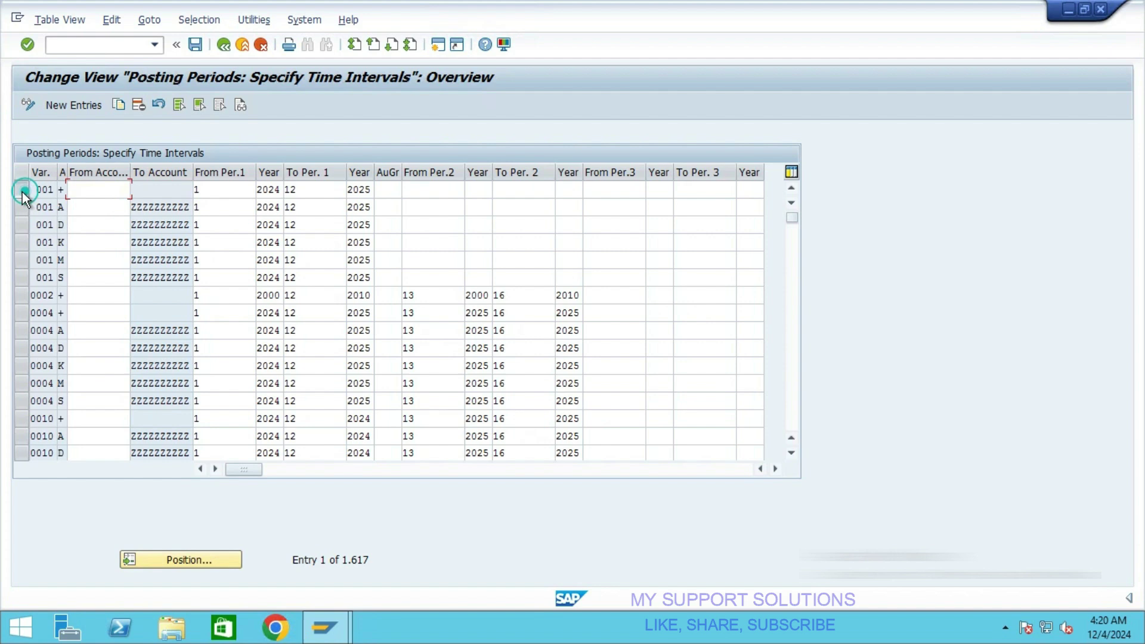
pyautogui.moveTo(22, 207); pyautogui.dragTo(23, 252)
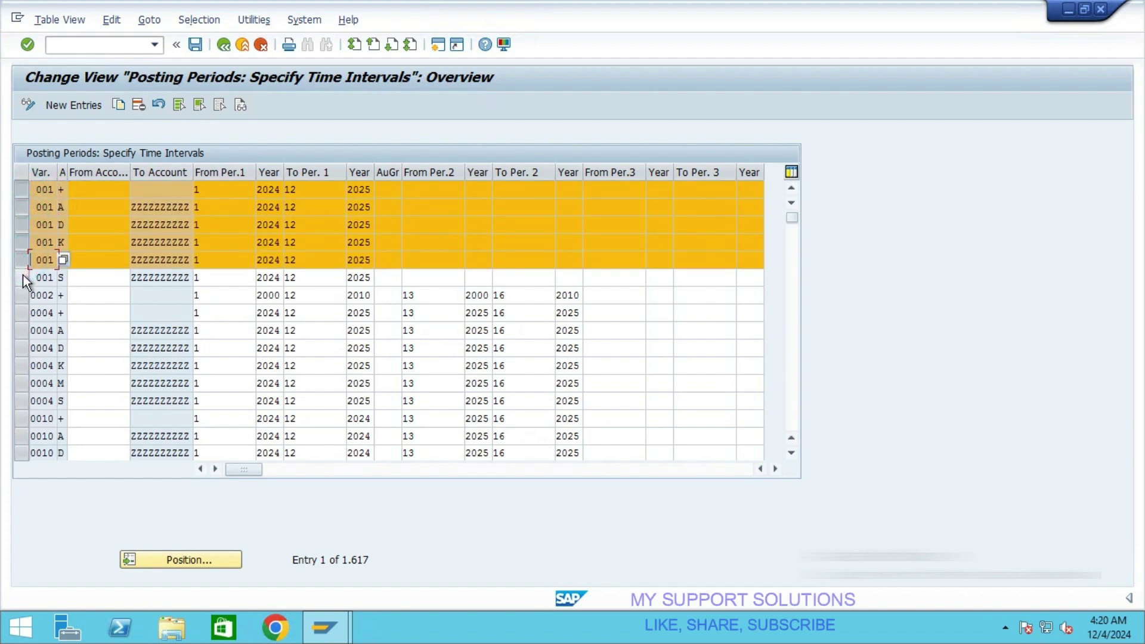
pyautogui.moveTo(23, 252); pyautogui.dragTo(23, 277)
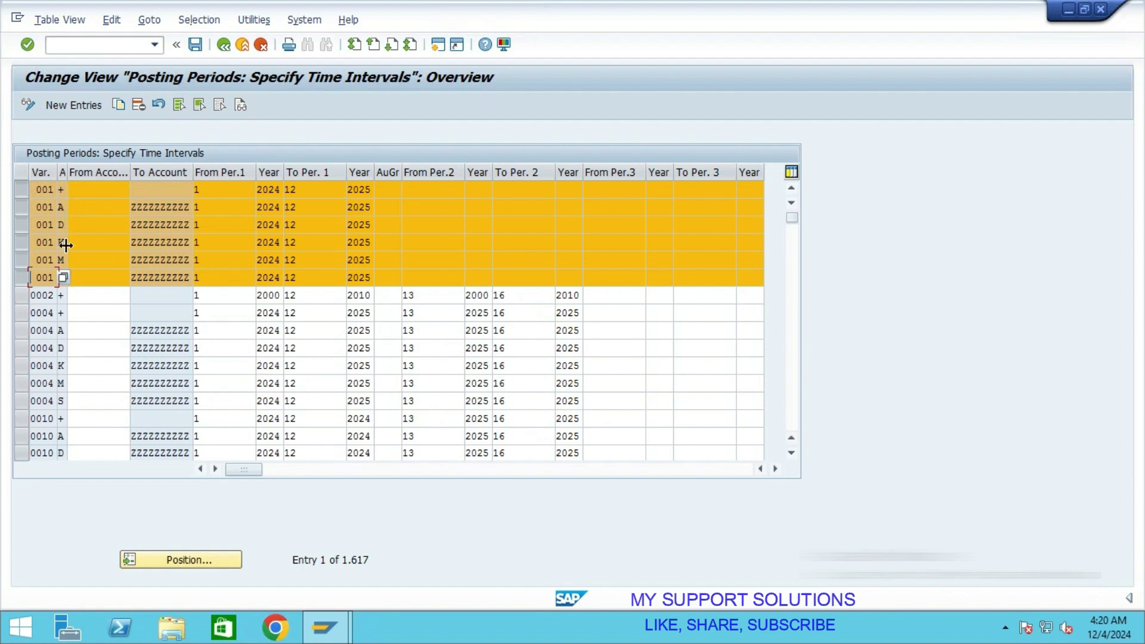
pyautogui.click(81, 279)
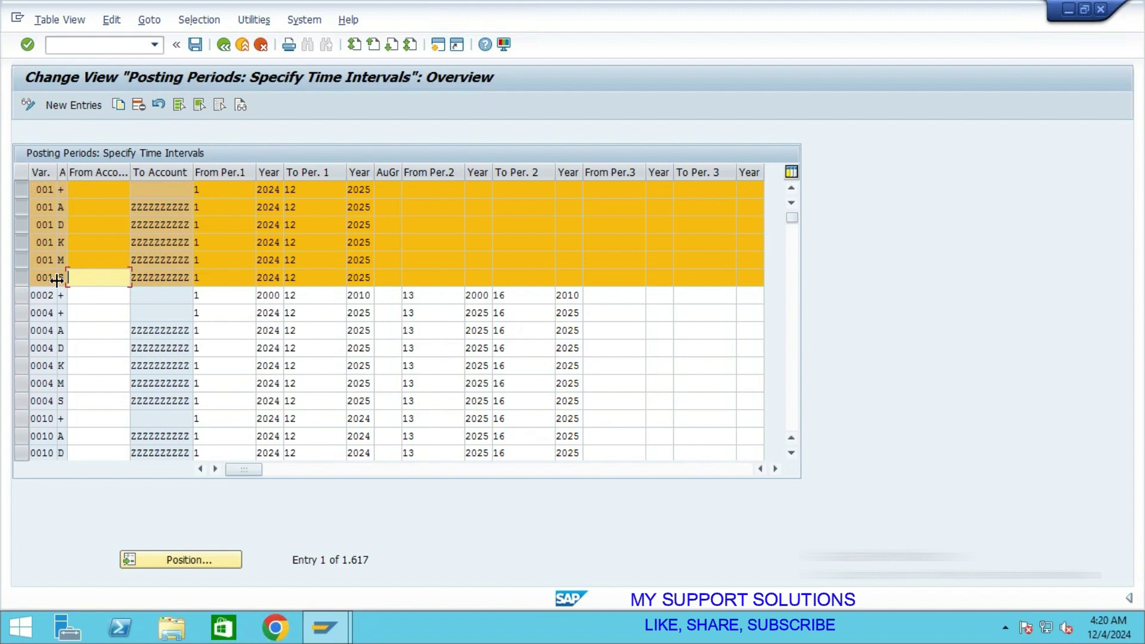
# Copy the six 001 rows as new entries and change the first three rows' variant to AB00.
pyautogui.click(118, 105)
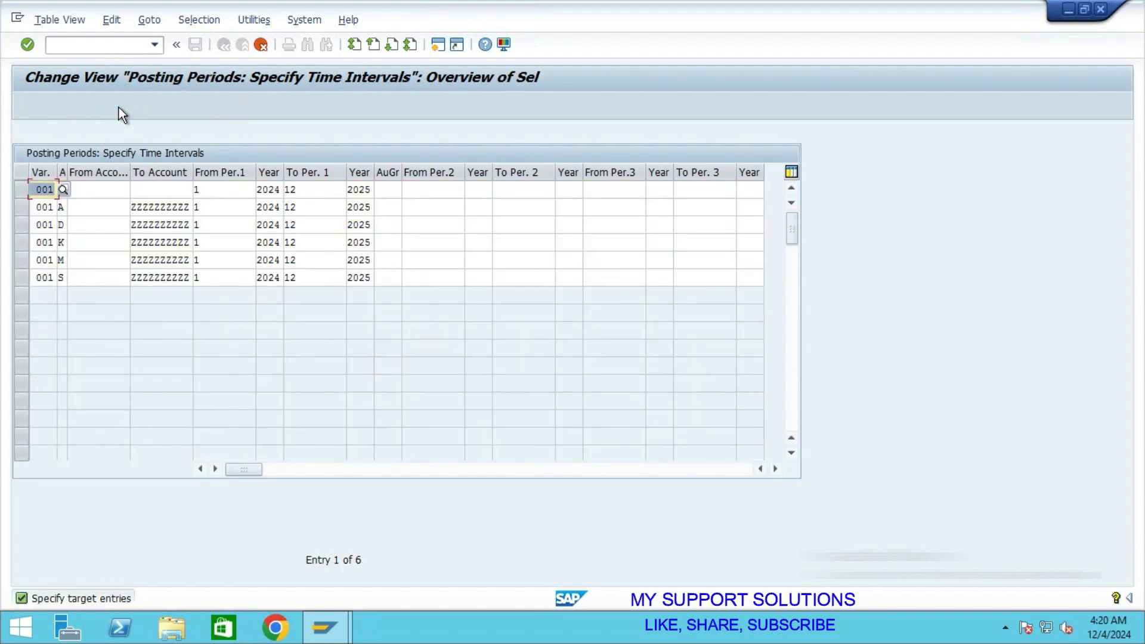
pyautogui.press('BackSpace')
pyautogui.write('ab')
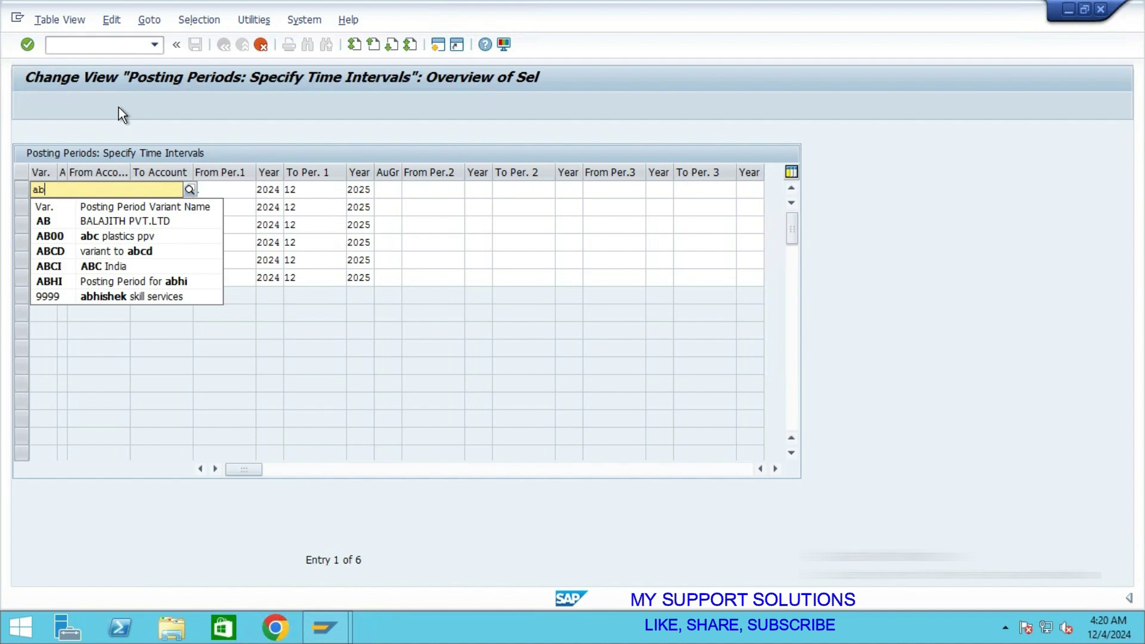
pyautogui.write('00')
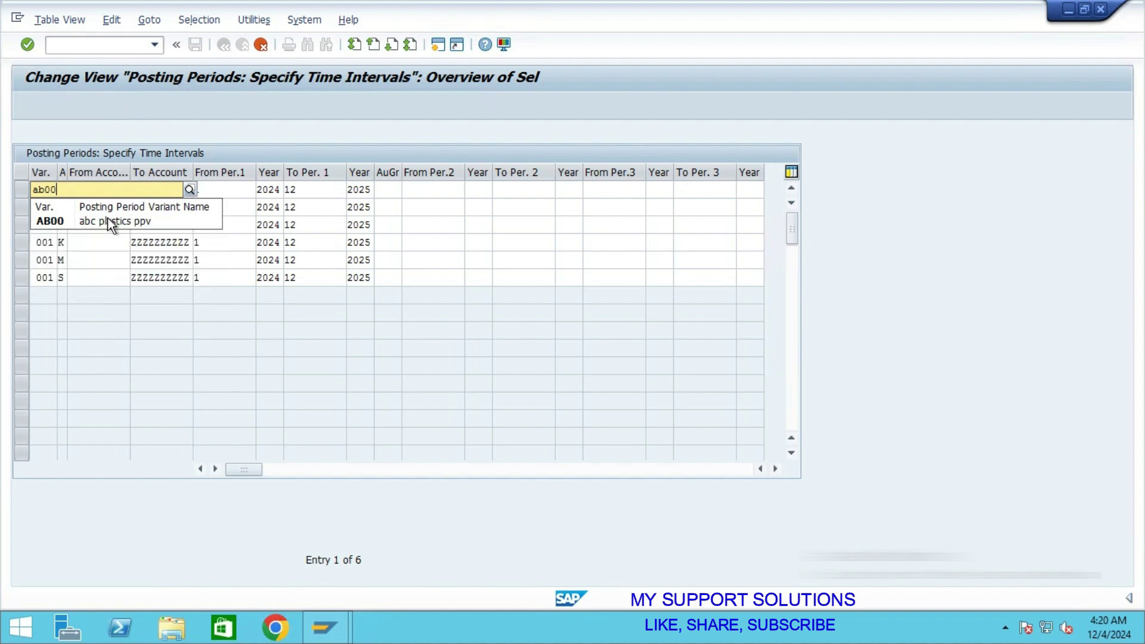
pyautogui.click(102, 226)
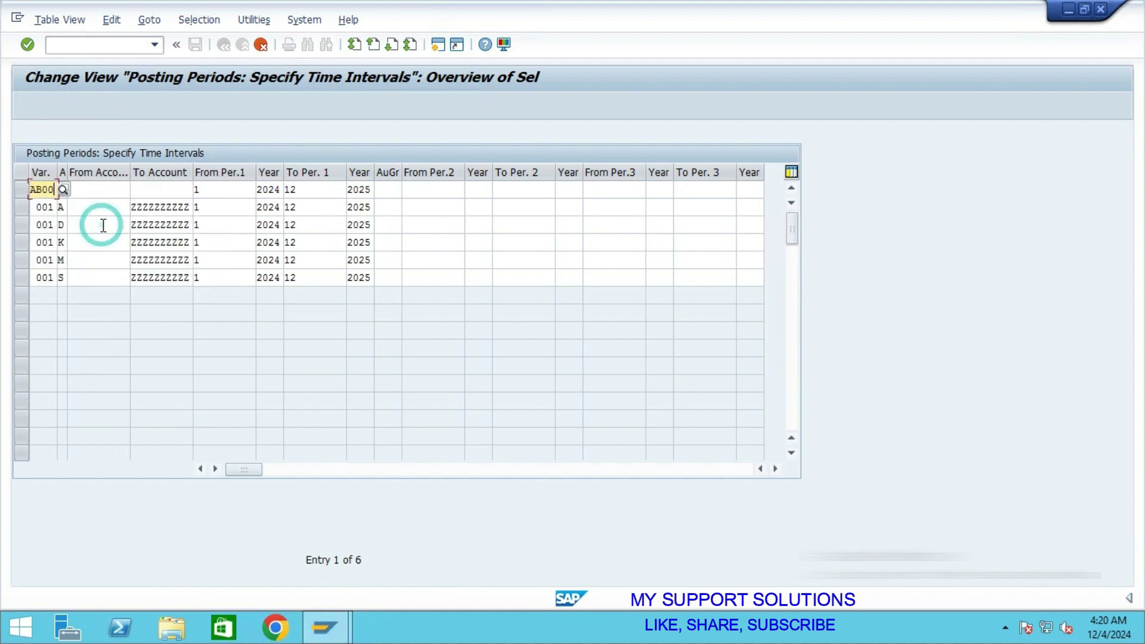
pyautogui.doubleClick(35, 209)
pyautogui.write('a')
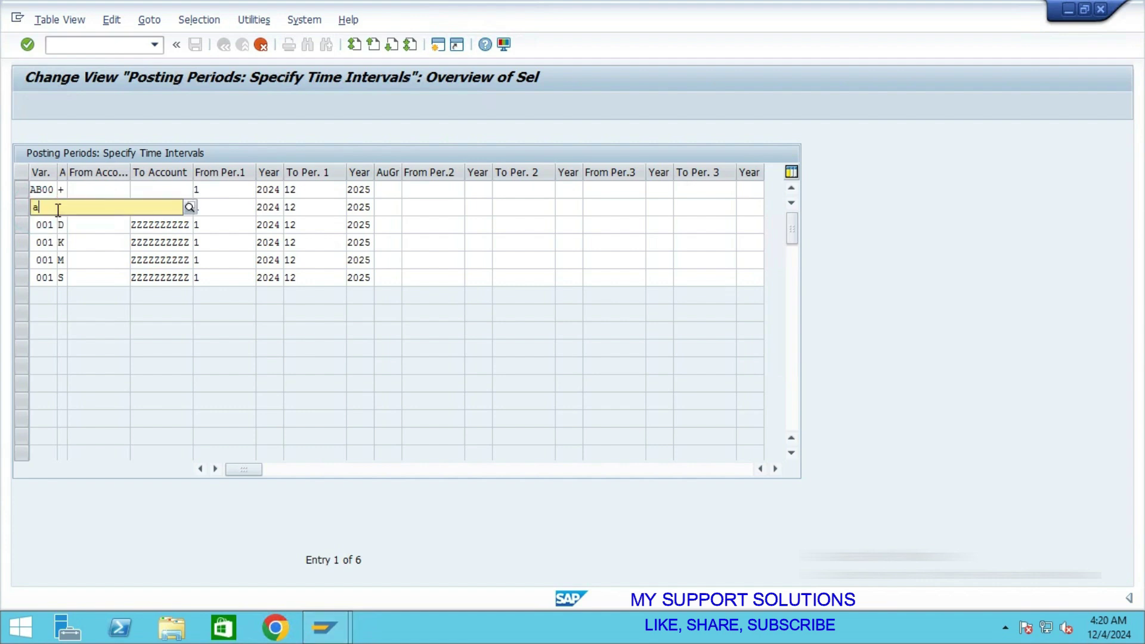
pyautogui.write('b00')
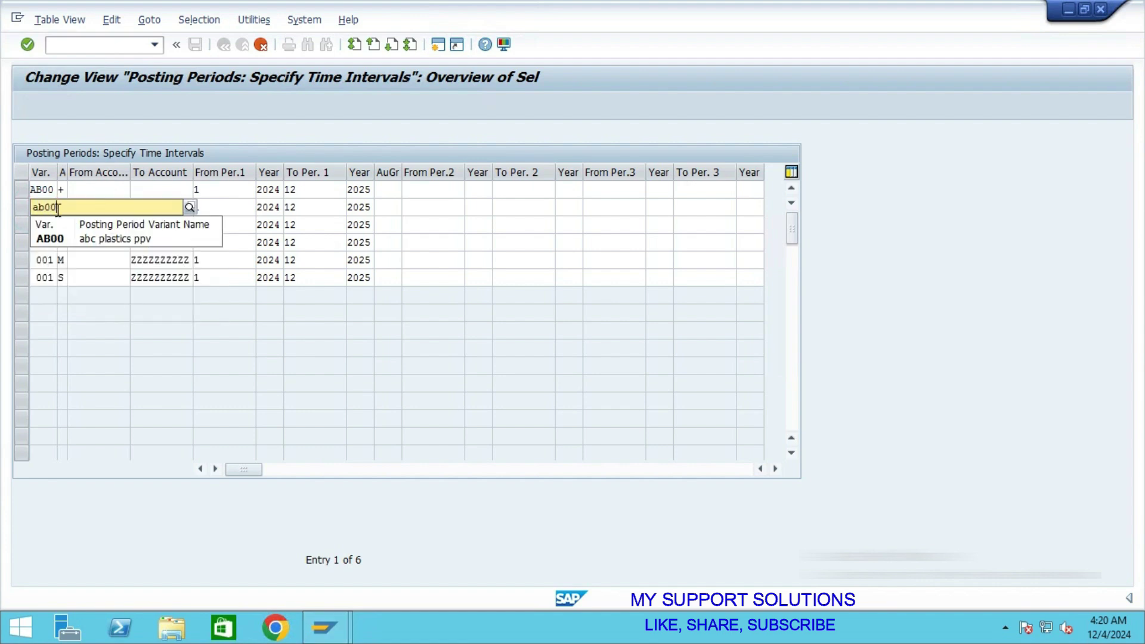
pyautogui.click(48, 238)
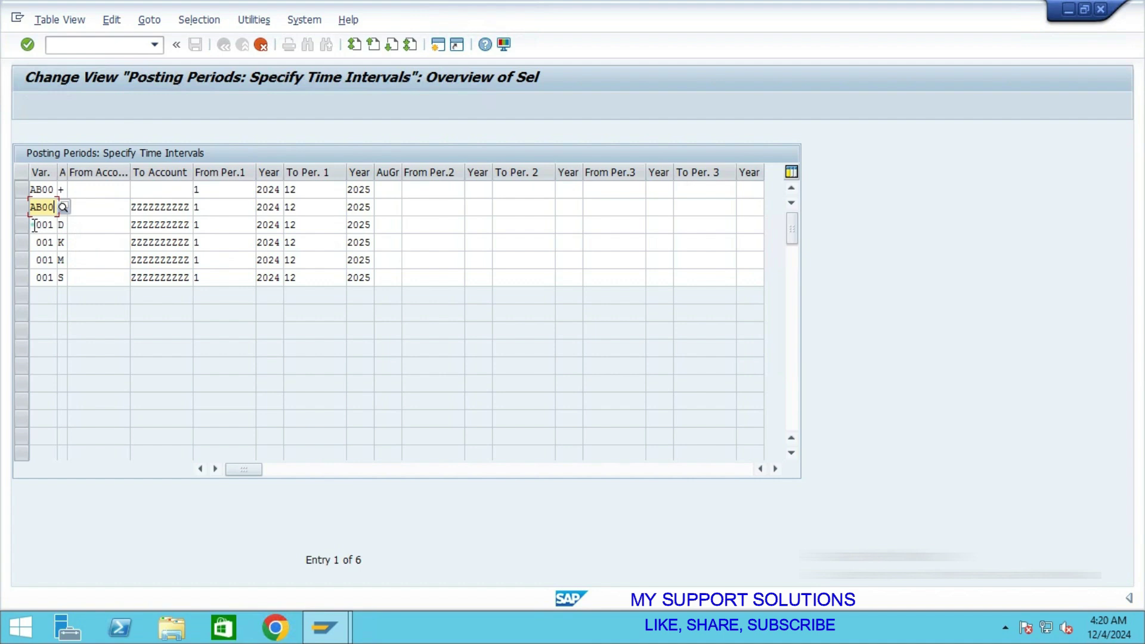
pyautogui.doubleClick(37, 224)
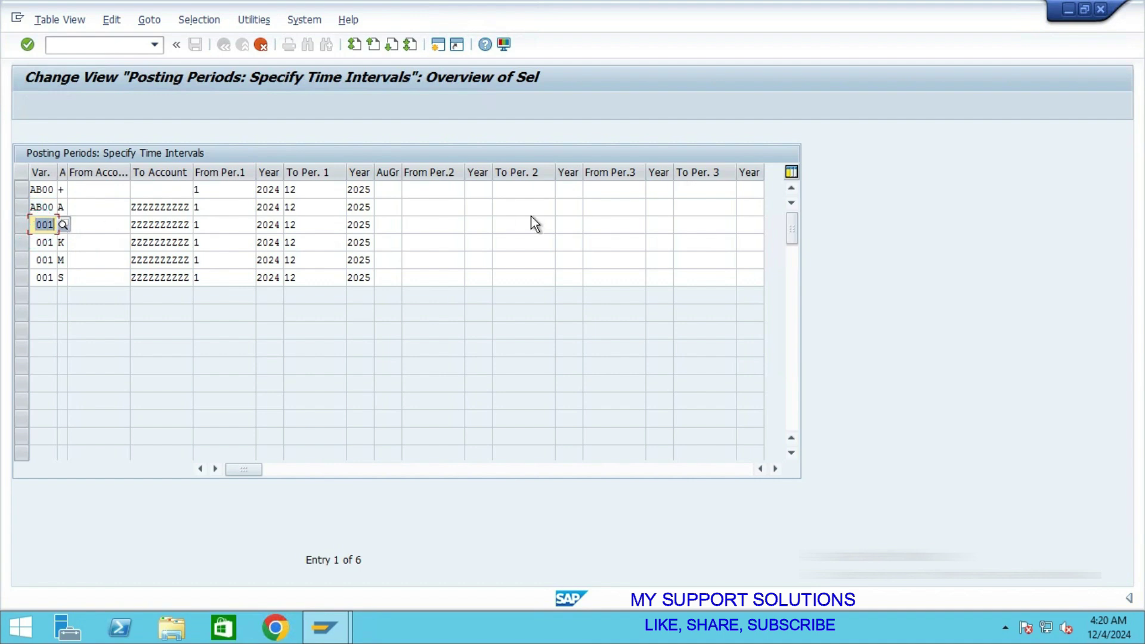
pyautogui.write('ab0')
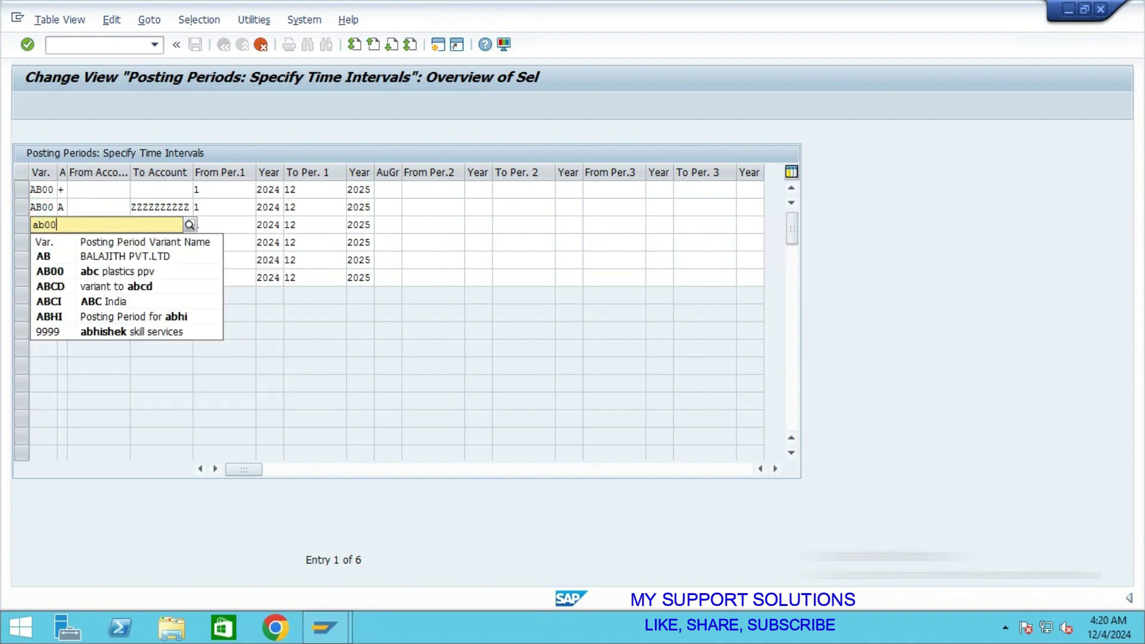
pyautogui.write('0')
pyautogui.click(137, 261)
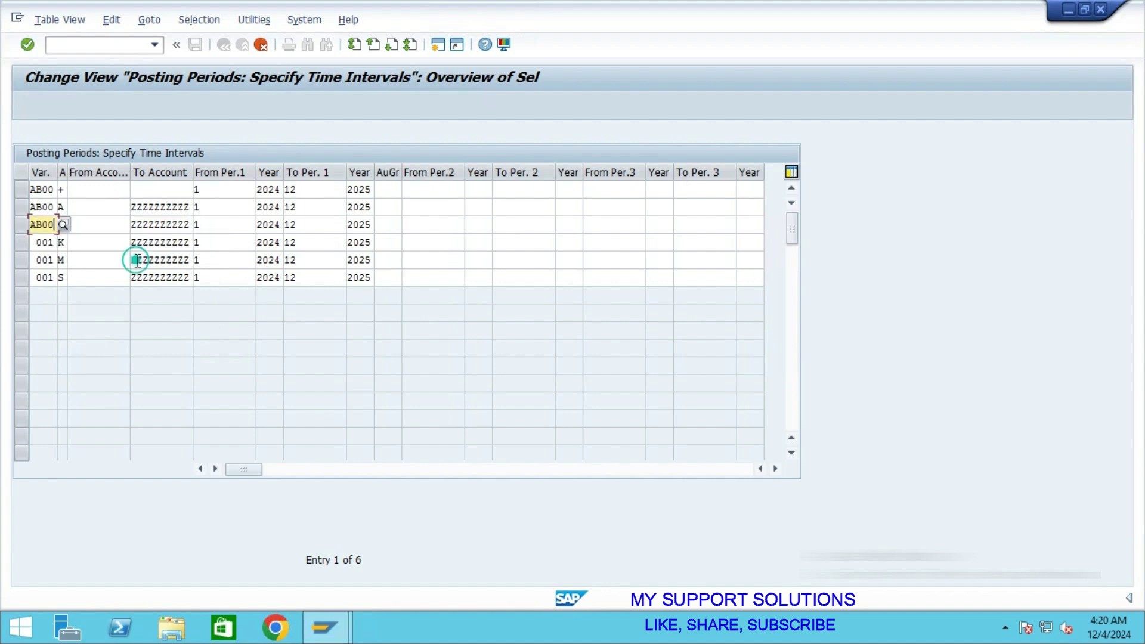
# Change the variant of the fourth, fifth (M) and sixth (S) copied rows to AB00.
pyautogui.moveTo(34, 242); pyautogui.dragTo(59, 243)
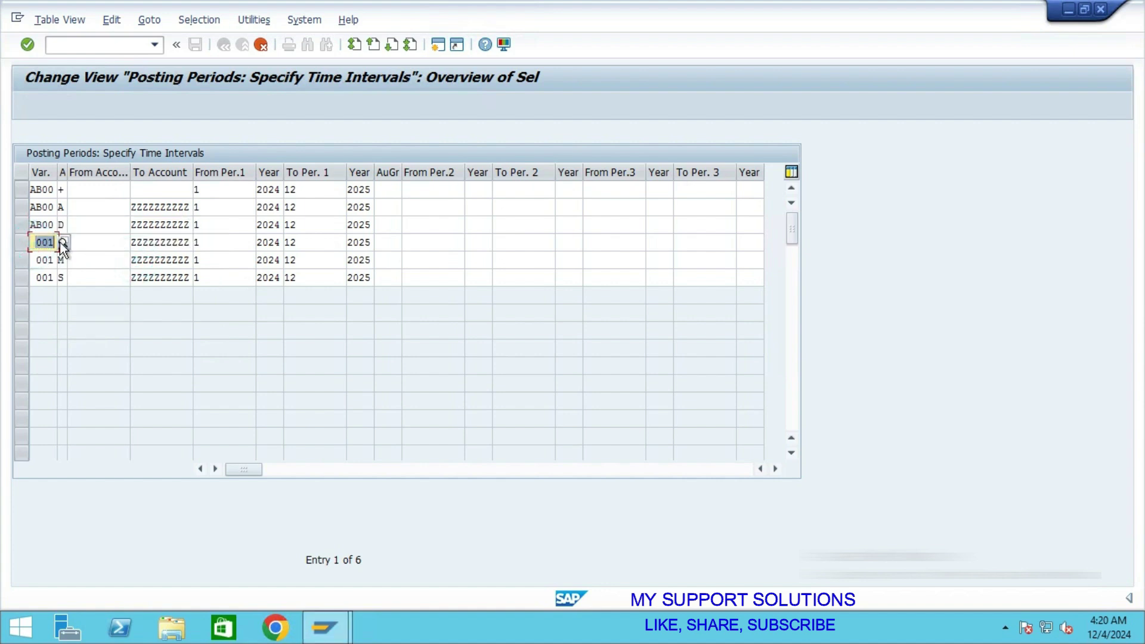
pyautogui.write('ab')
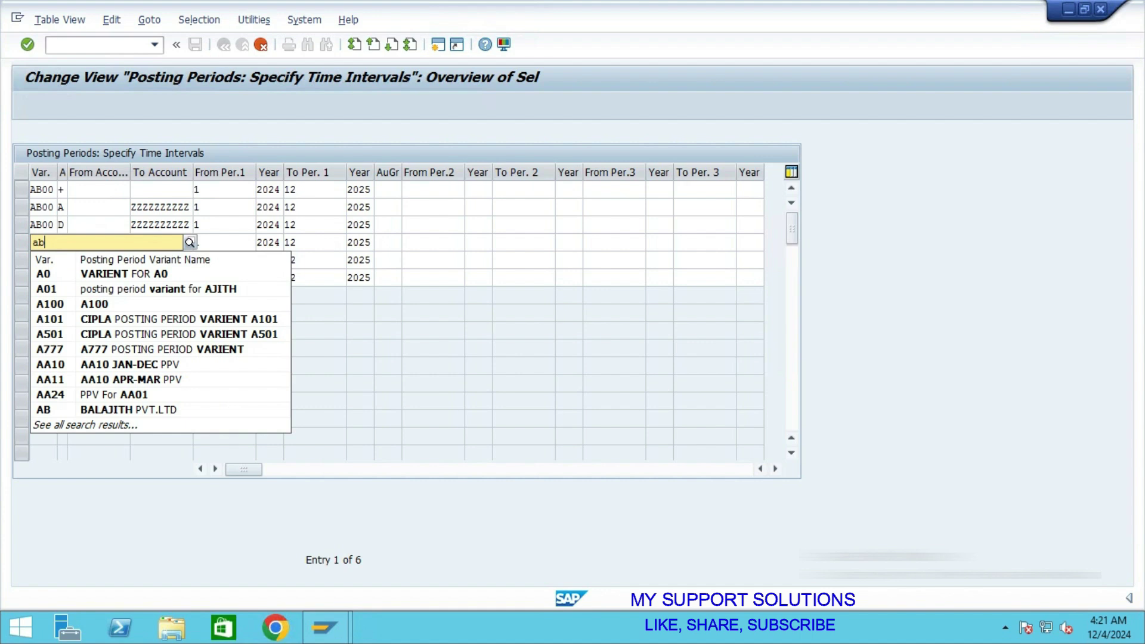
pyautogui.write('00')
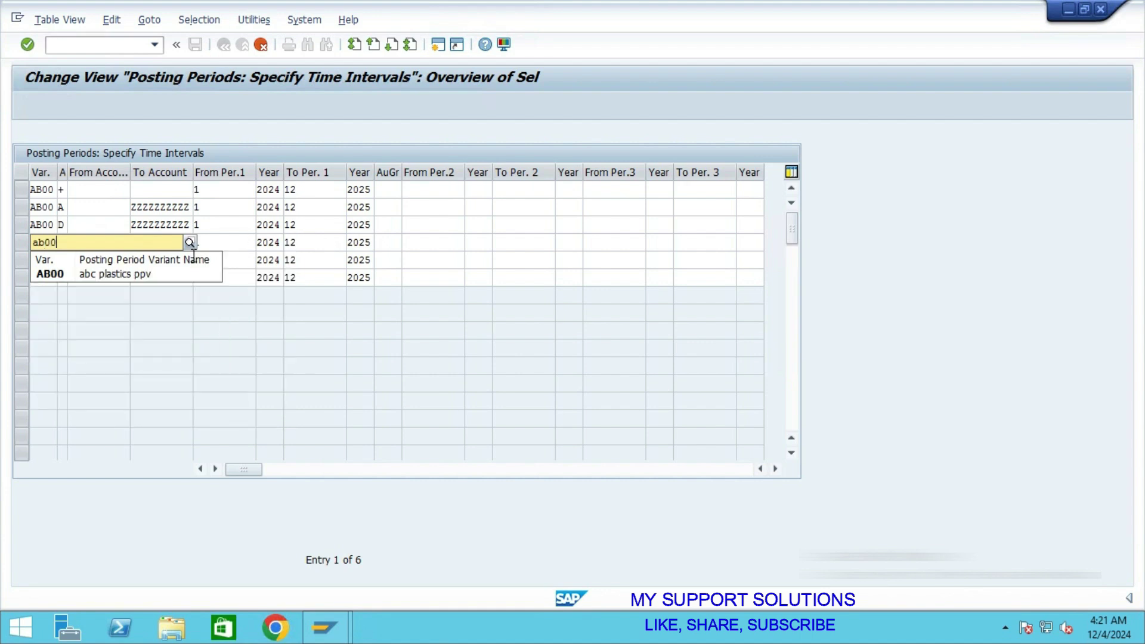
pyautogui.click(131, 275)
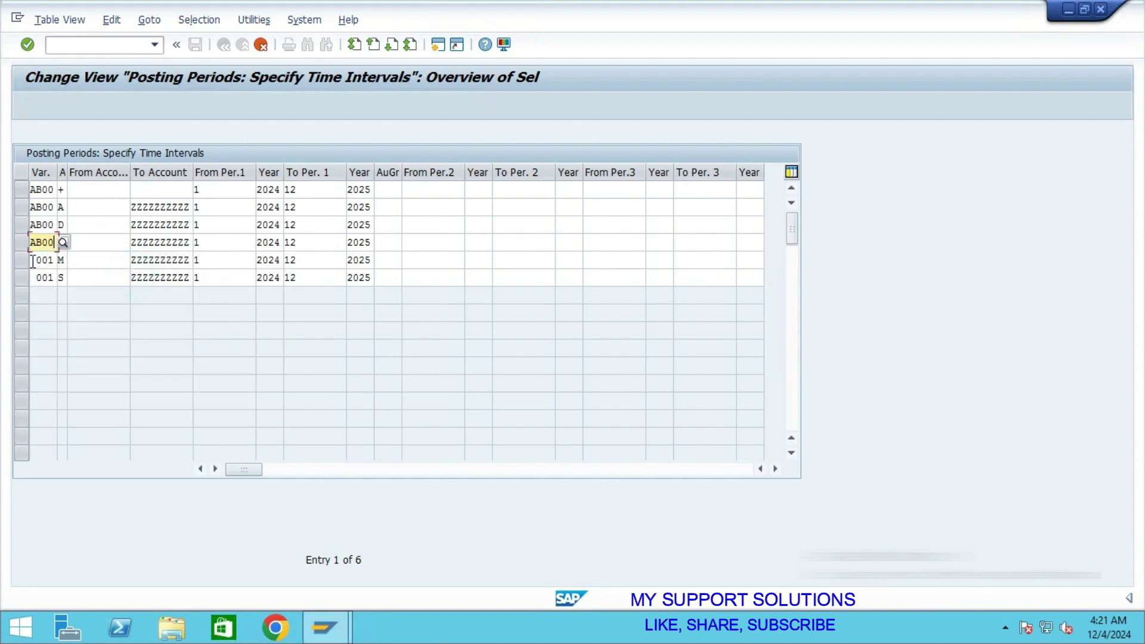
pyautogui.moveTo(34, 260); pyautogui.dragTo(55, 260)
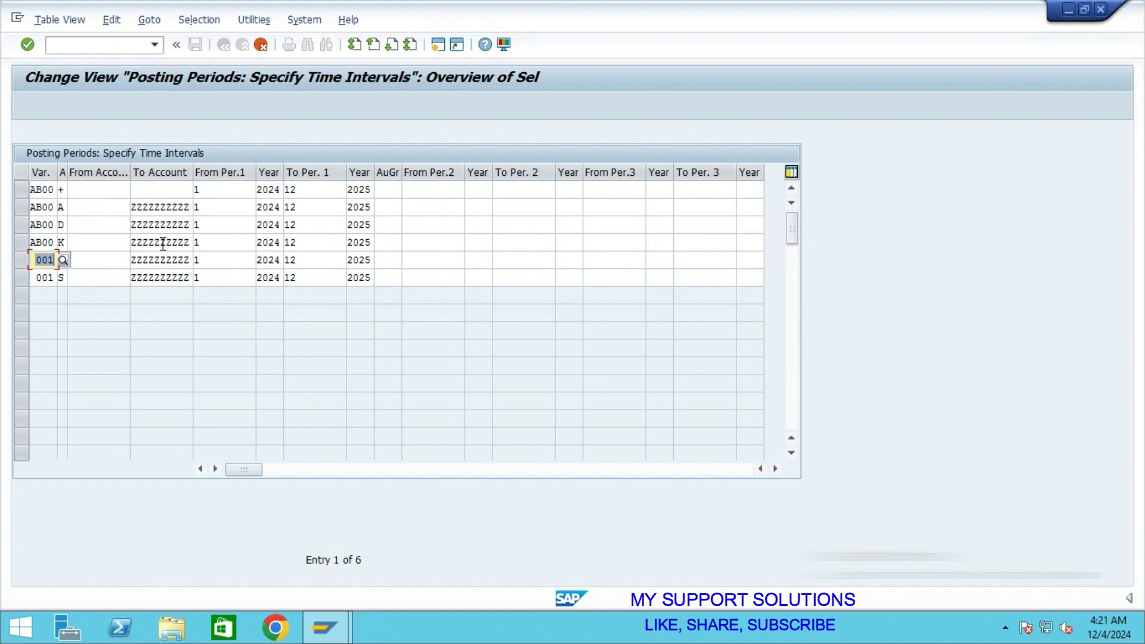
pyautogui.write('ab00')
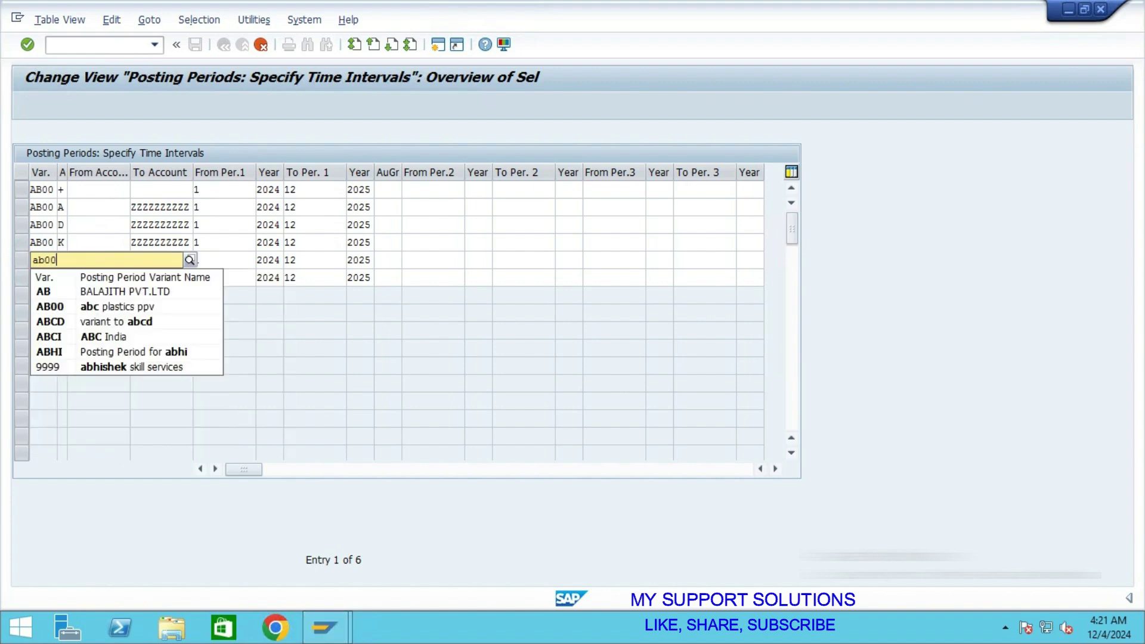
pyautogui.click(66, 294)
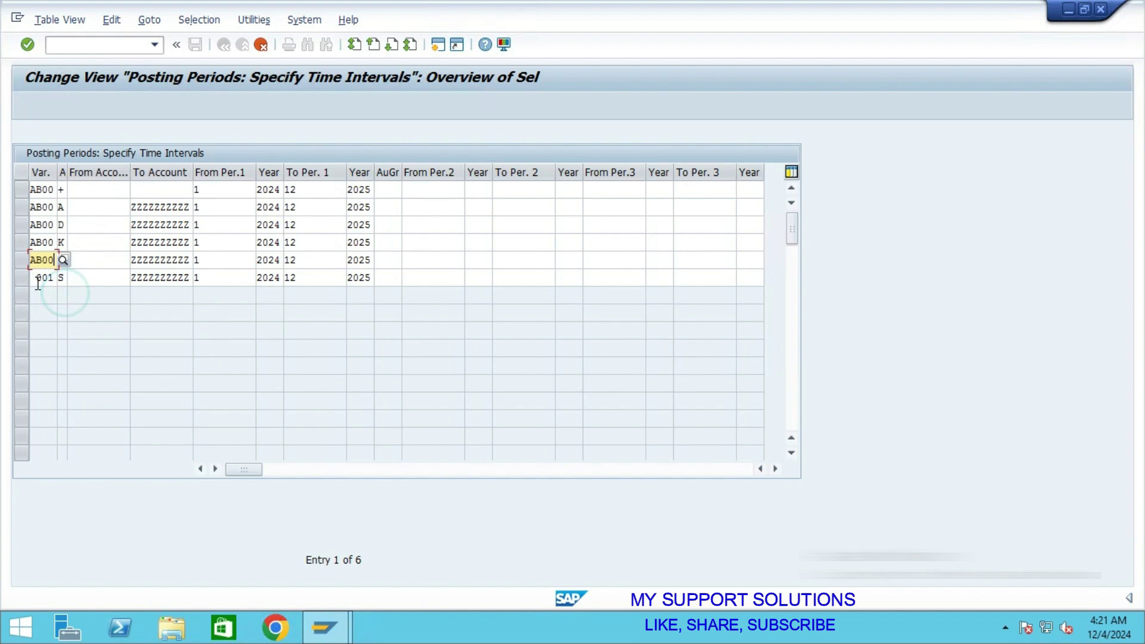
pyautogui.doubleClick(35, 278)
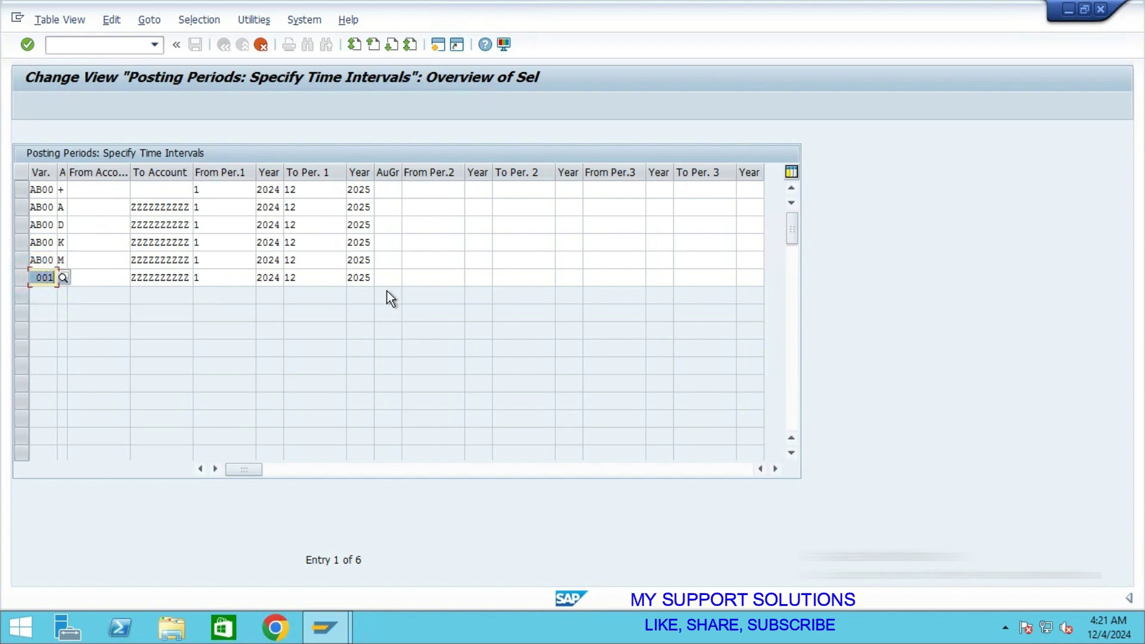
pyautogui.write('ab')
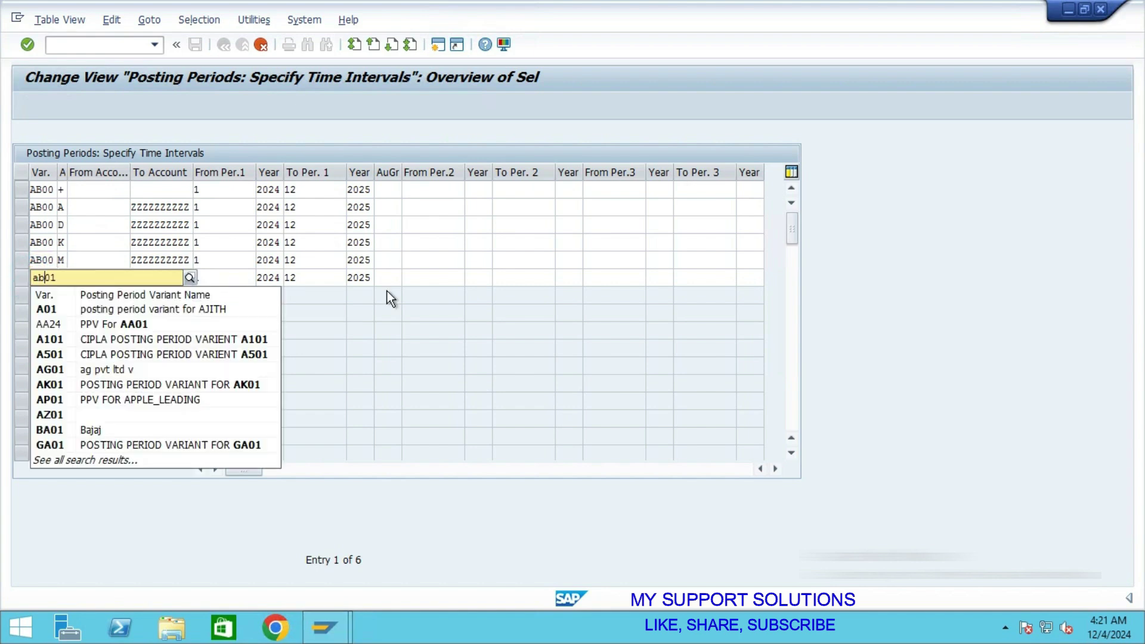
pyautogui.write('00')
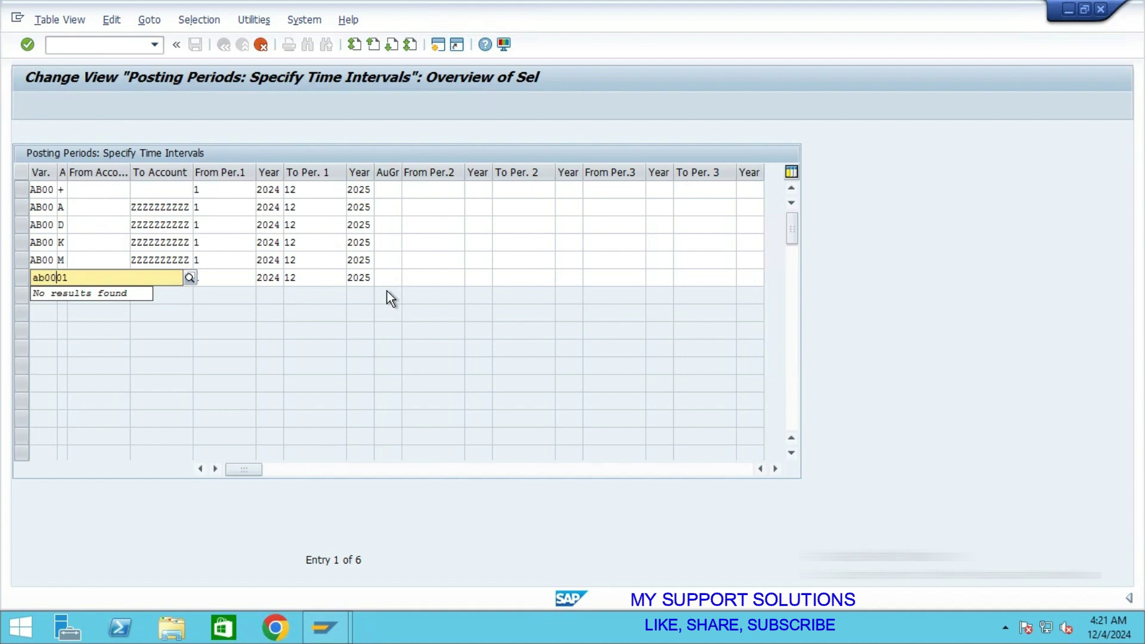
pyautogui.press('End')
pyautogui.press('BackSpace')
pyautogui.press('BackSpace')
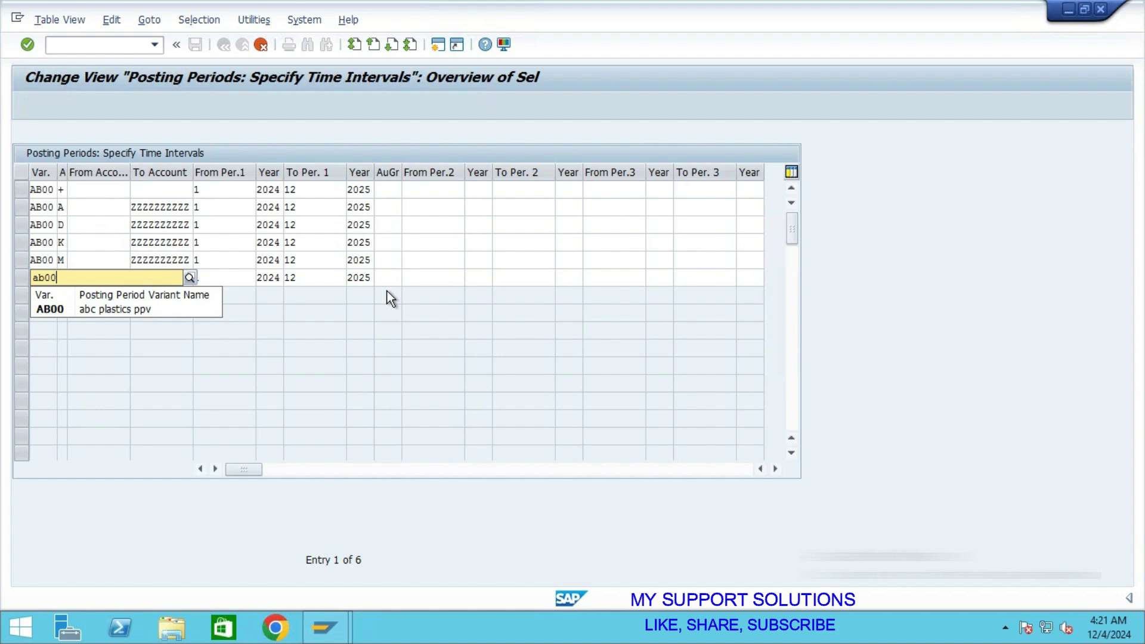
pyautogui.click(96, 307)
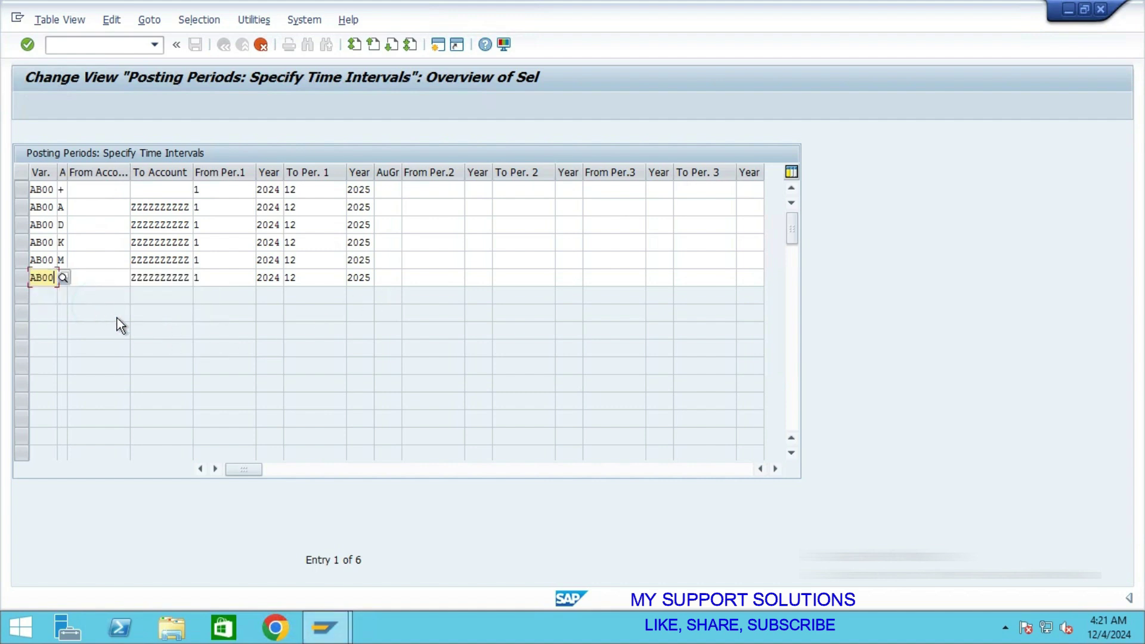
pyautogui.click(103, 188)
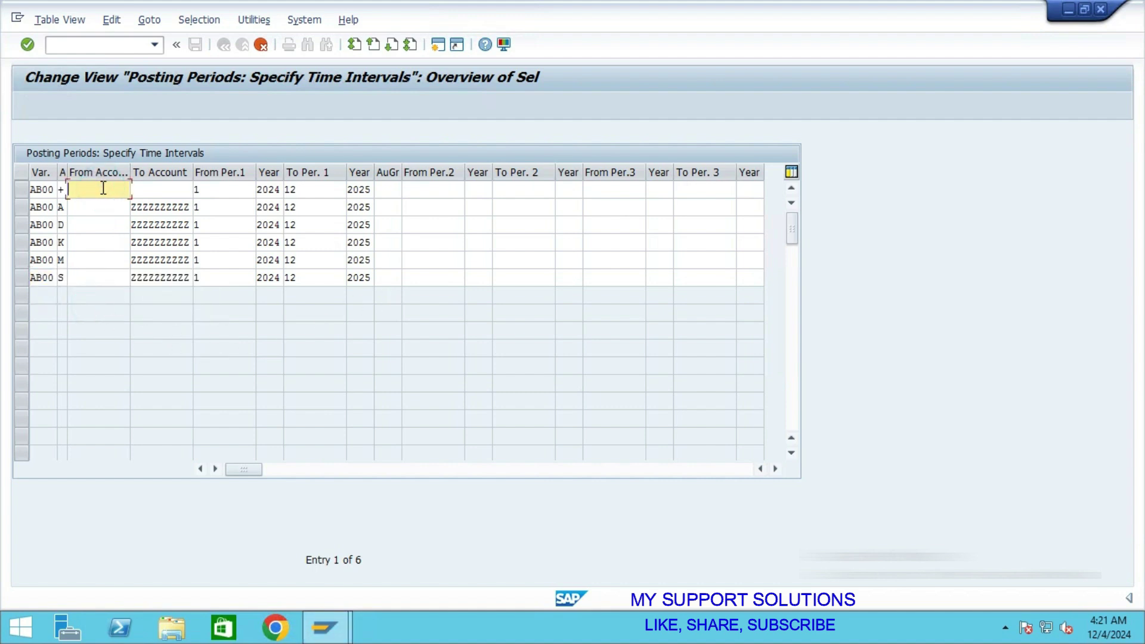
pyautogui.click(63, 190)
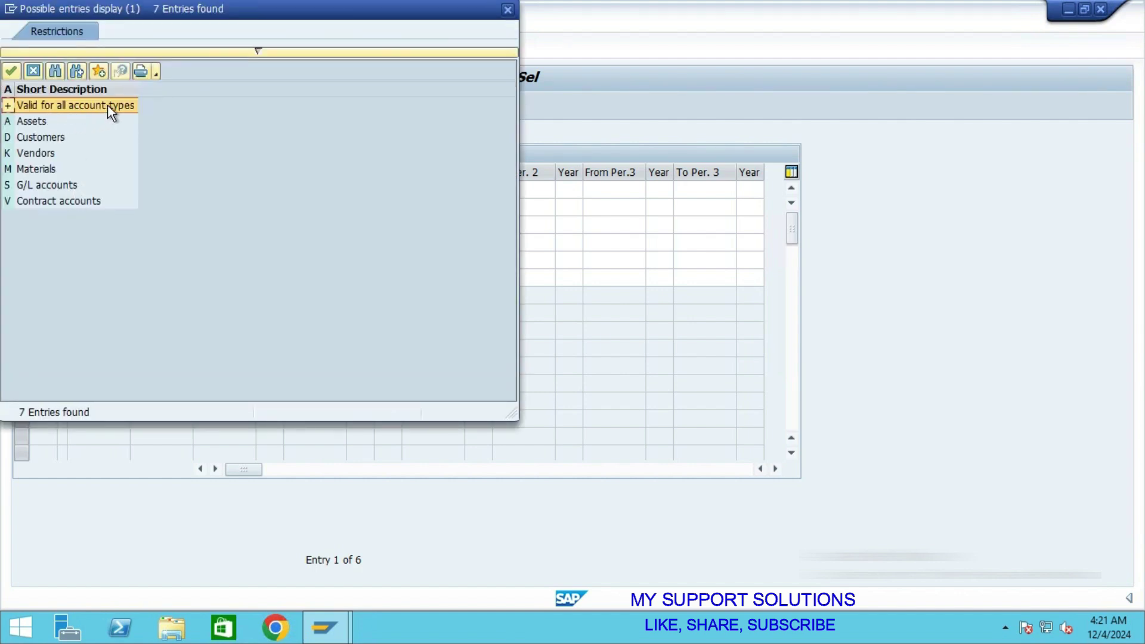
pyautogui.moveTo(184, 11)
pyautogui.mouseDown()
pyautogui.moveTo(256, 37)
pyautogui.moveTo(289, 152)
pyautogui.mouseUp()
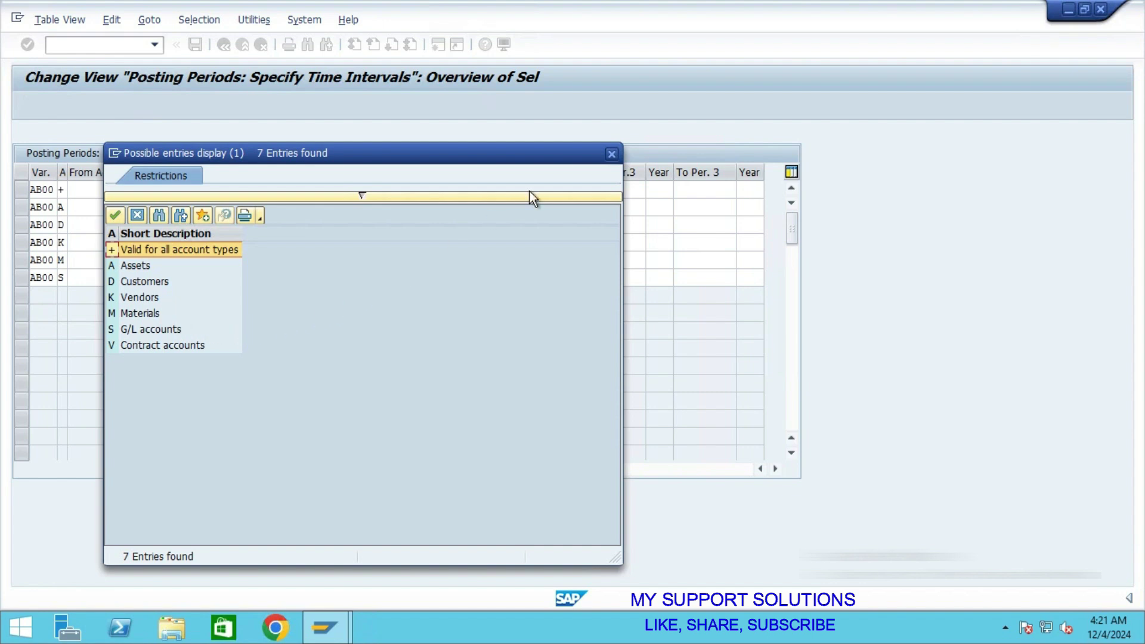
pyautogui.click(612, 154)
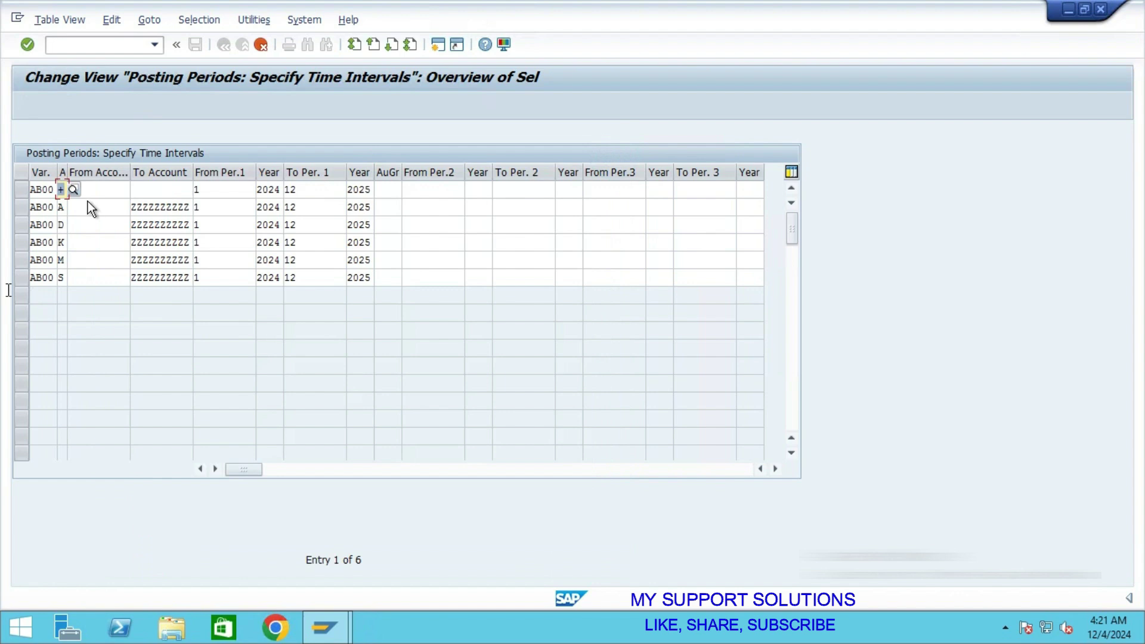
pyautogui.click(211, 188)
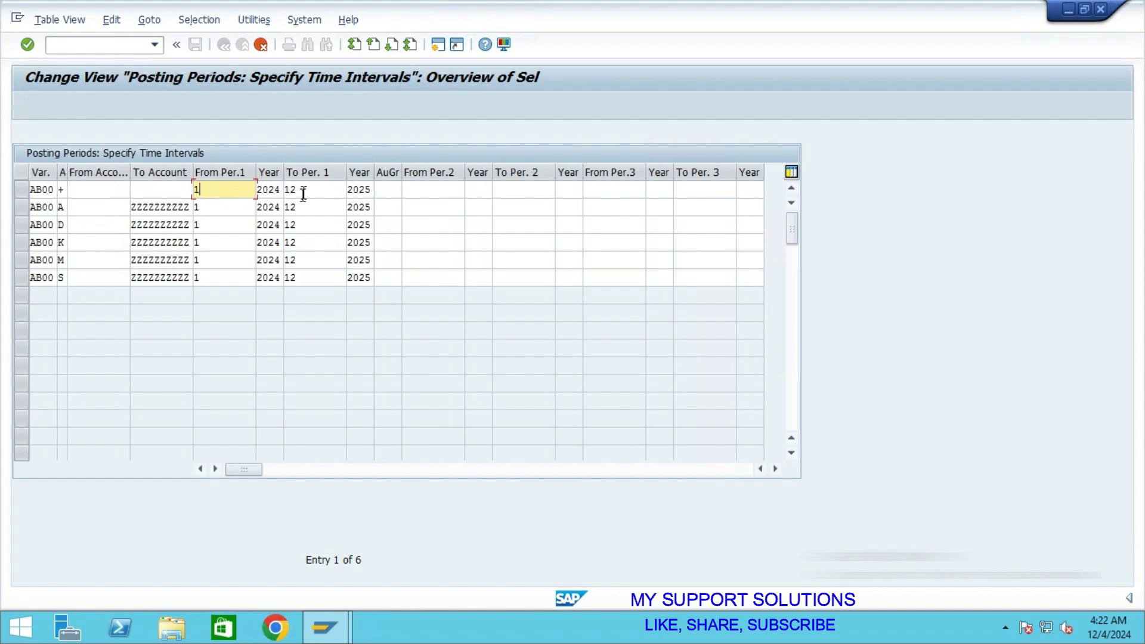
# Change the closing year from 2025 to 2024 in the first three AB00 rows.
pyautogui.click(371, 190)
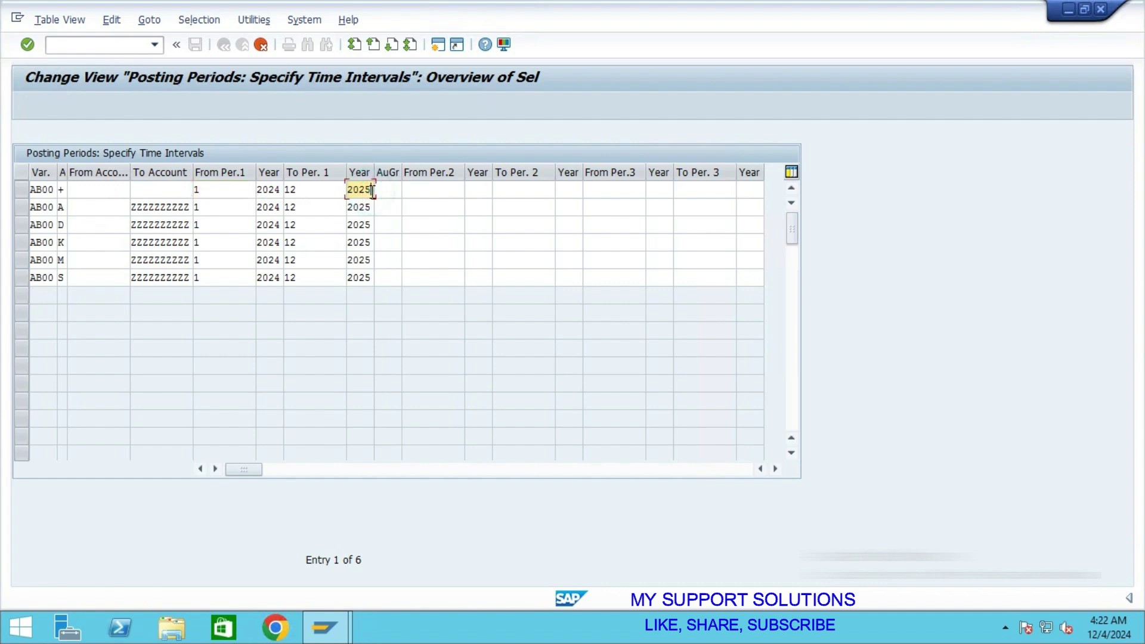
pyautogui.press('BackSpace')
pyautogui.write('4')
pyautogui.click(370, 207)
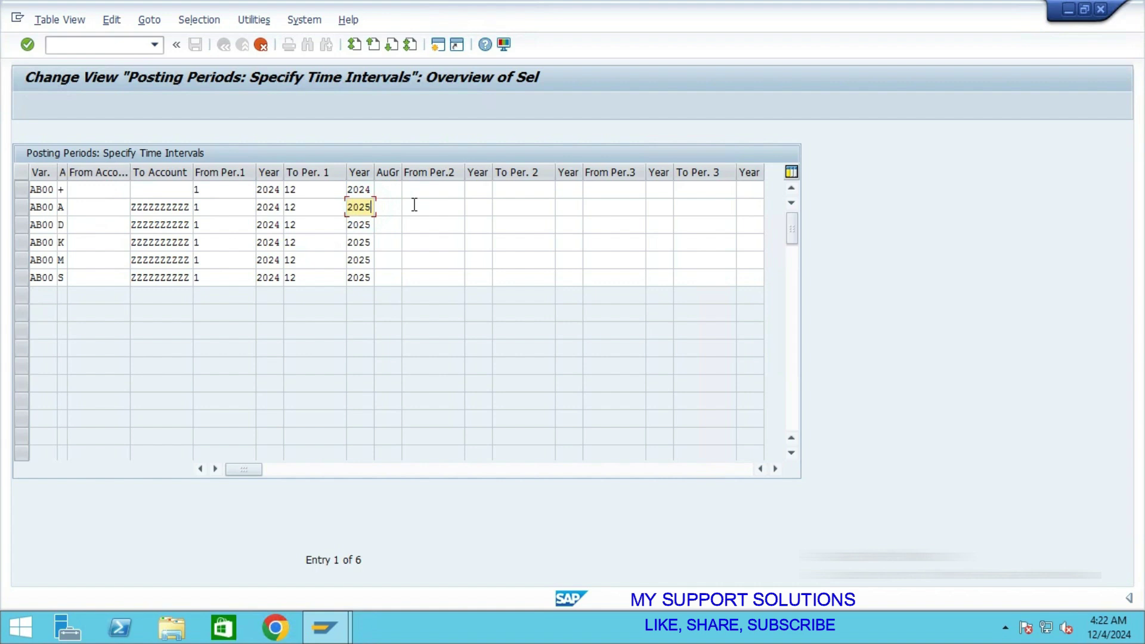
pyautogui.press('BackSpace')
pyautogui.write('4')
pyautogui.click(371, 225)
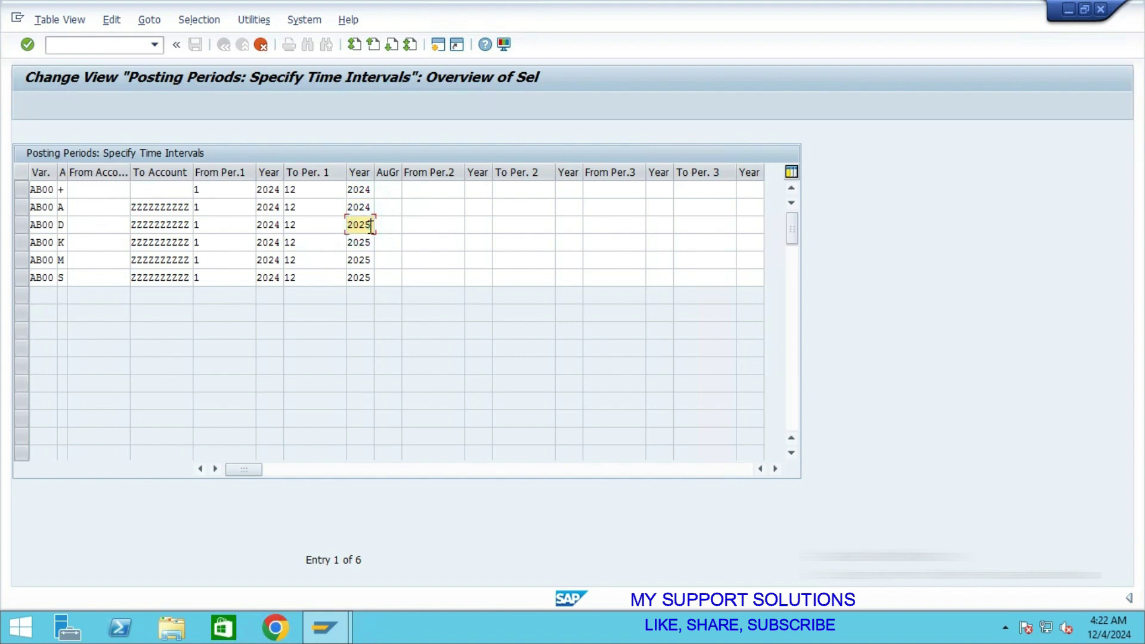
pyautogui.press('BackSpace')
pyautogui.write('4')
# Change the closing year from 2025 to 2024 in the remaining three AB00 rows.
pyautogui.click(371, 242)
pyautogui.press('BackSpace')
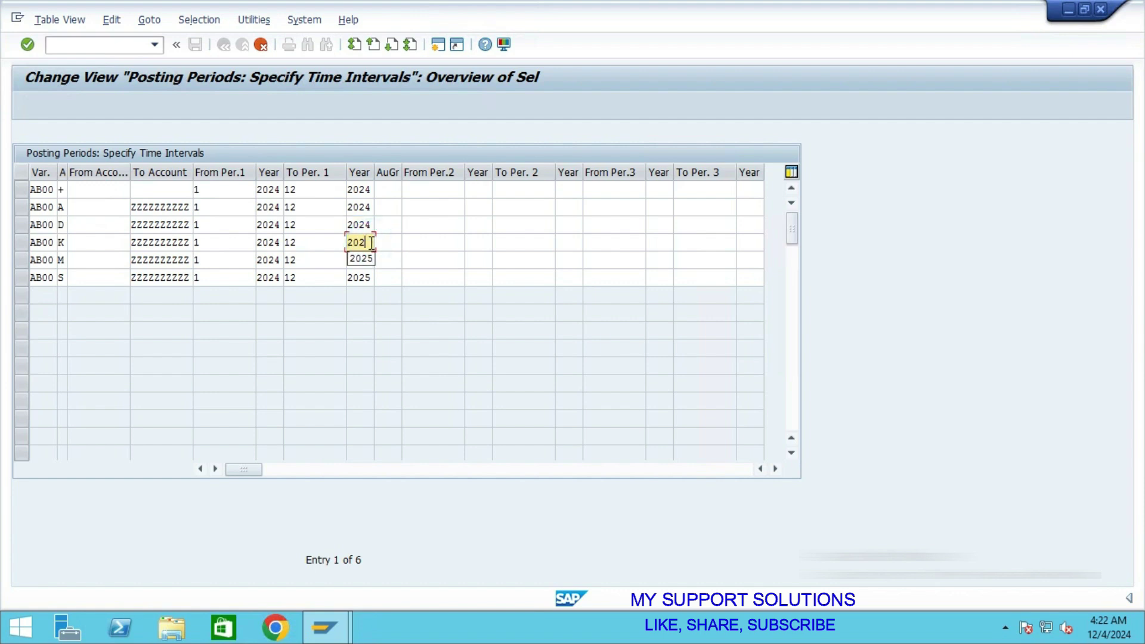
pyautogui.write('4')
pyautogui.click(372, 262)
pyautogui.press('BackSpace')
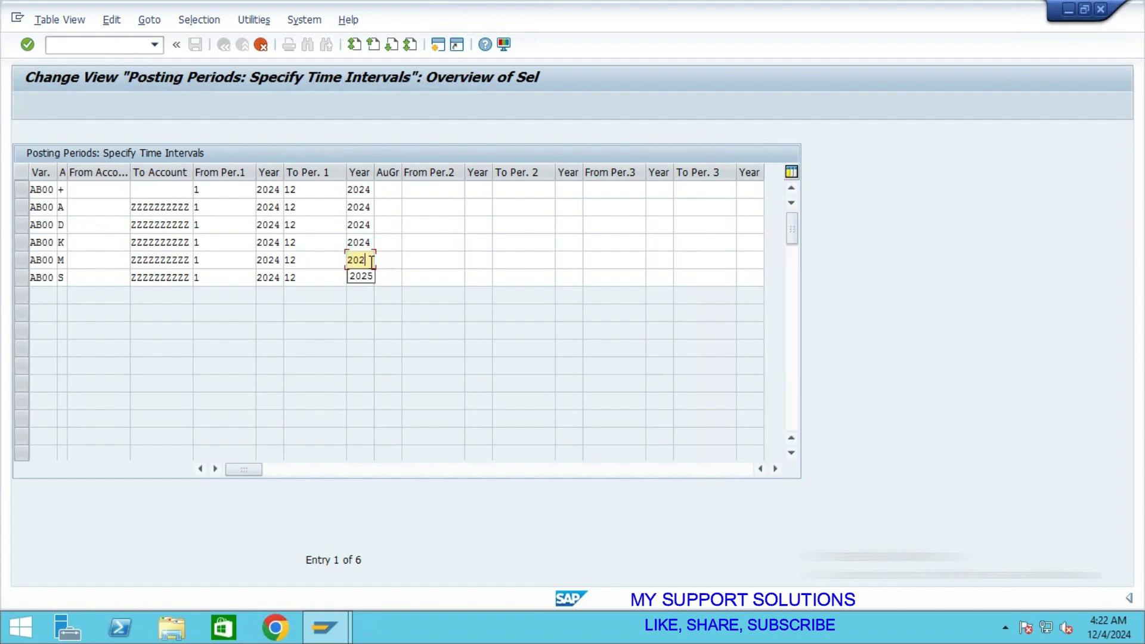
pyautogui.write('4')
pyautogui.click(371, 277)
pyautogui.press('BackSpace')
pyautogui.write('4')
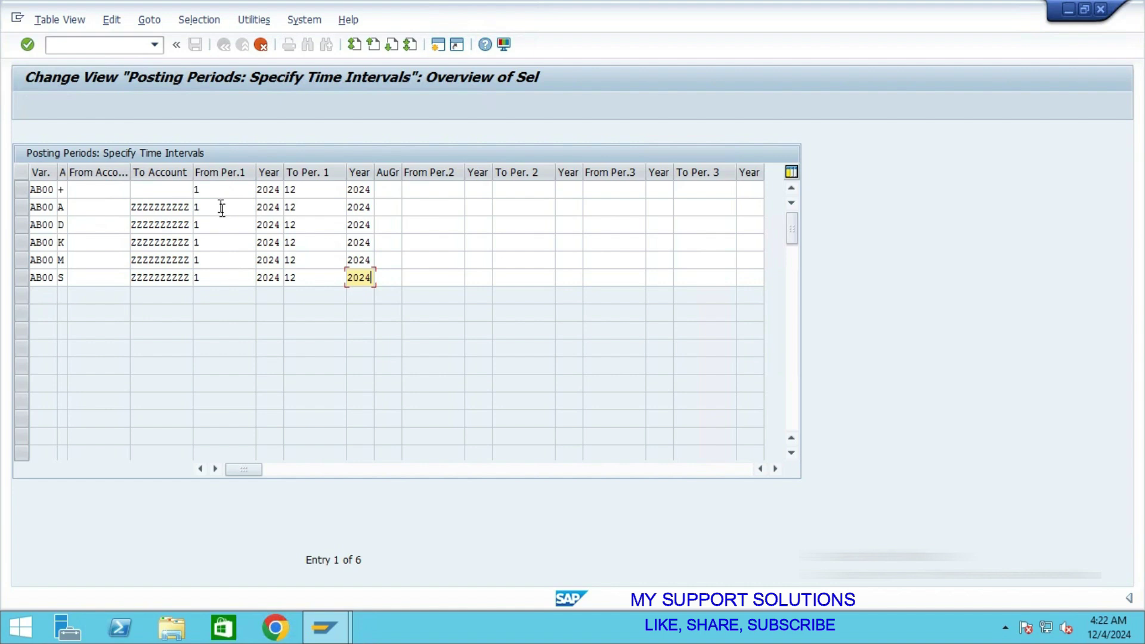
pyautogui.click(217, 189)
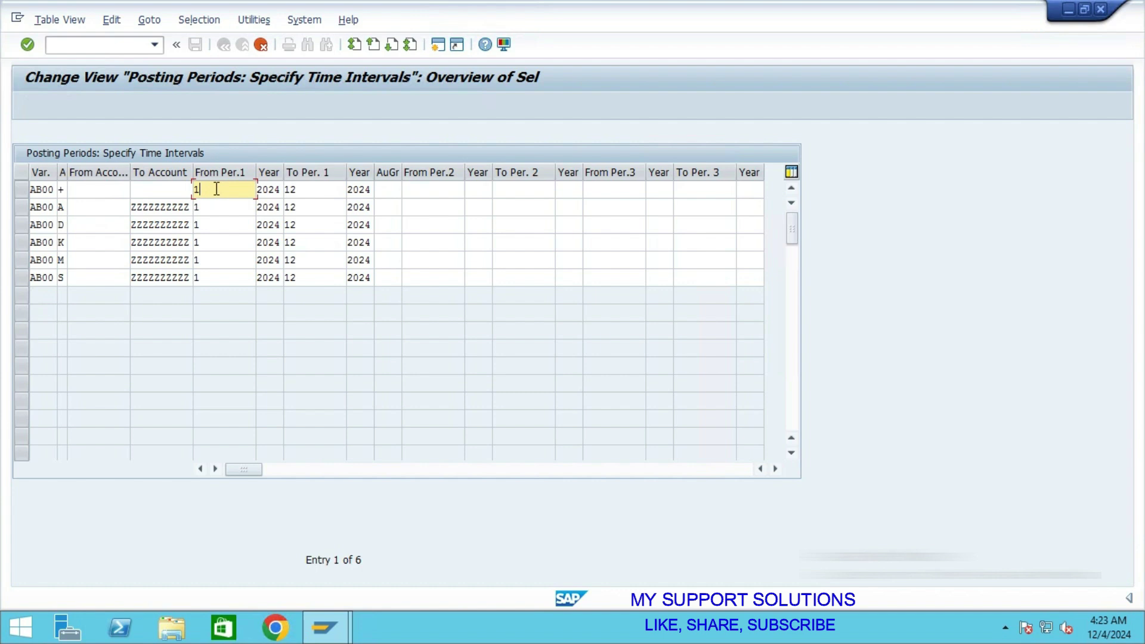
# Give the first AB00 row a second interval of special periods 13 to 16 of 2024.
pyautogui.write('2')
pyautogui.press('BackSpace')
pyautogui.click(436, 188)
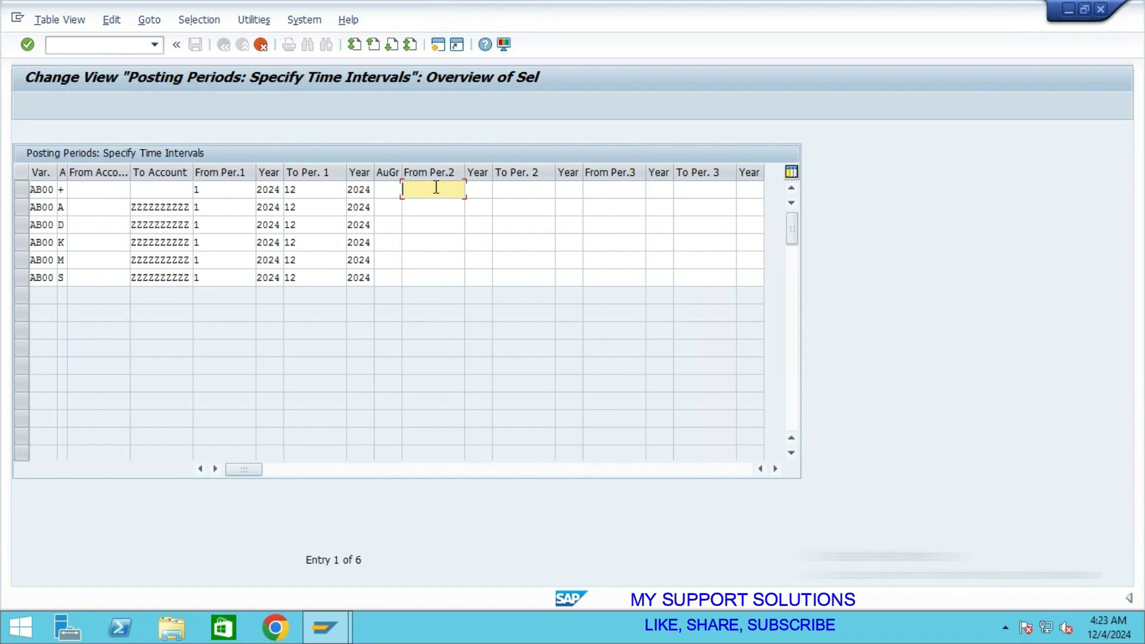
pyautogui.write('13')
pyautogui.click(481, 189)
pyautogui.write('2024')
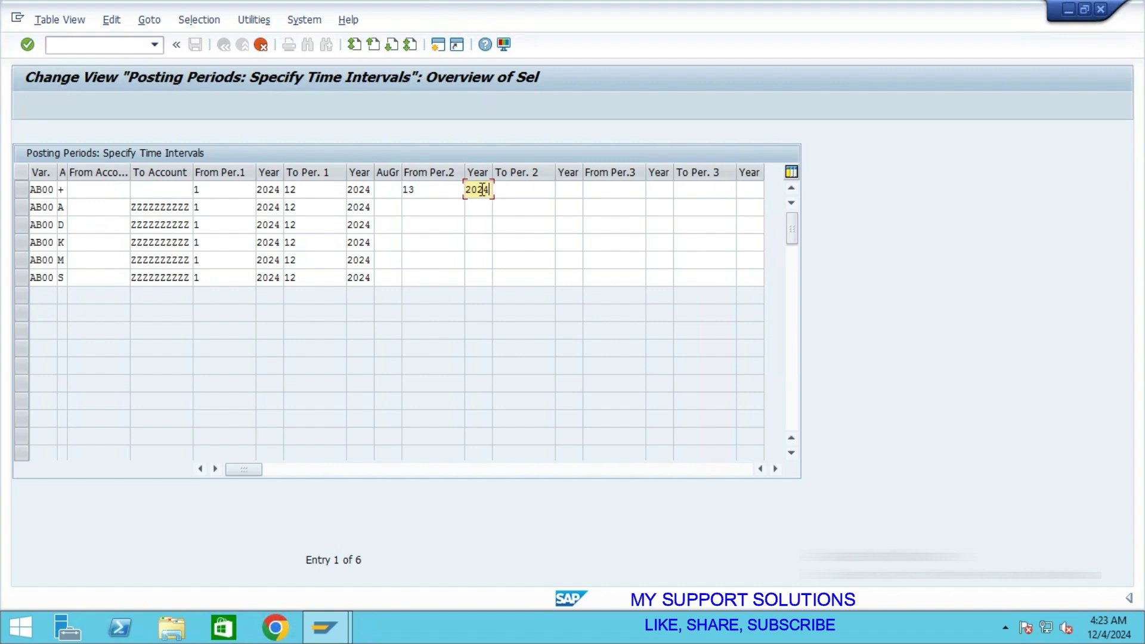
pyautogui.click(524, 189)
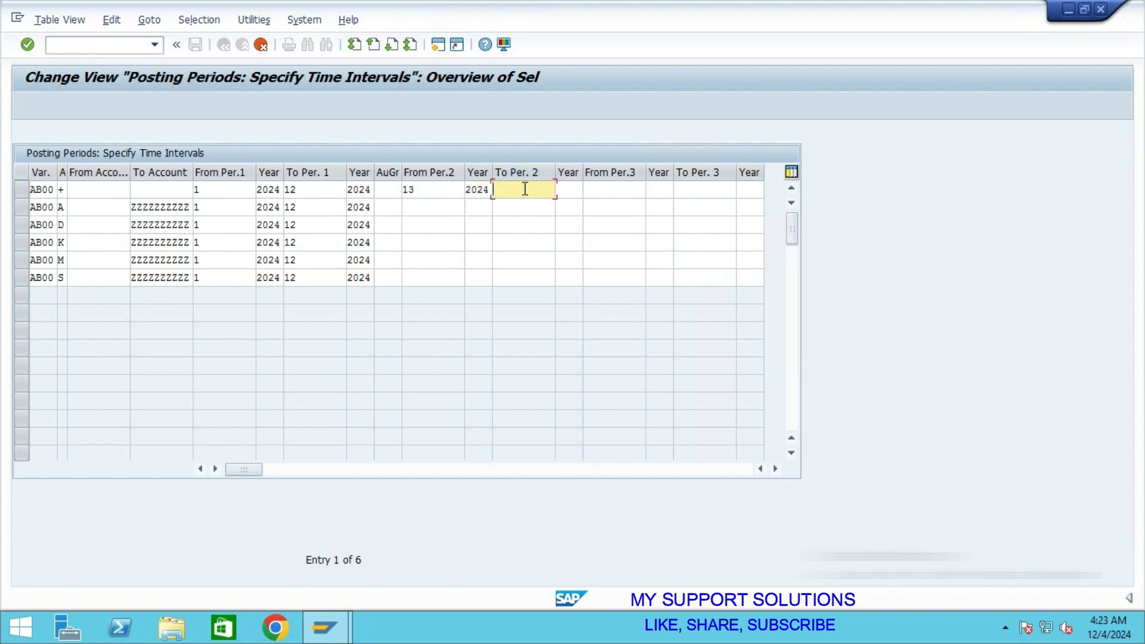
pyautogui.write('16')
pyautogui.press('Tab')
pyautogui.write('2024')
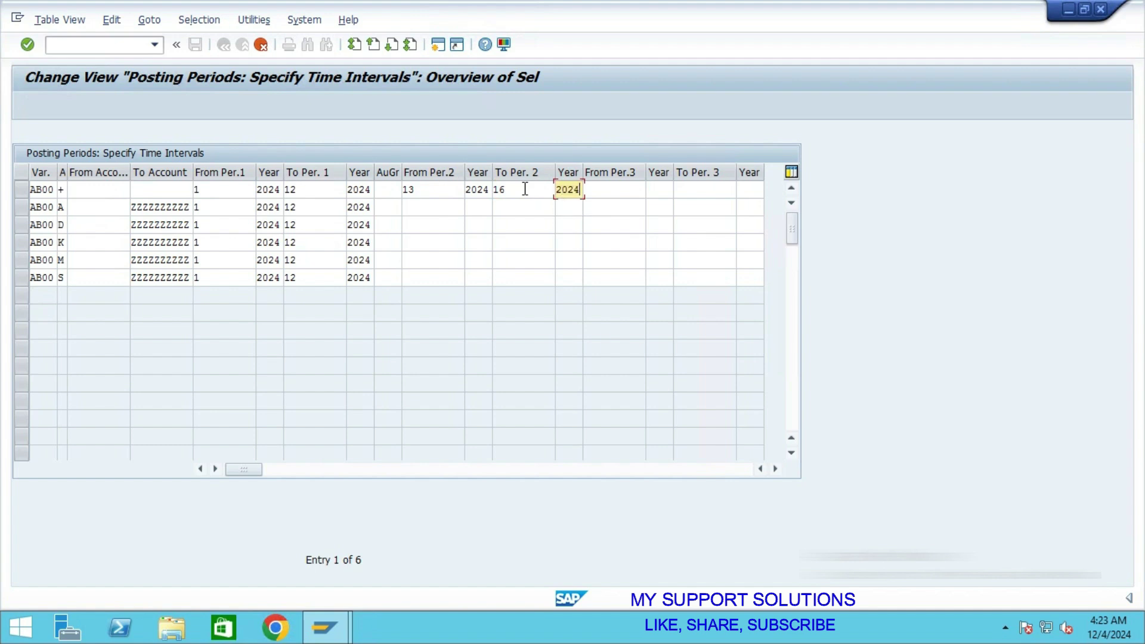
pyautogui.press('Tab')
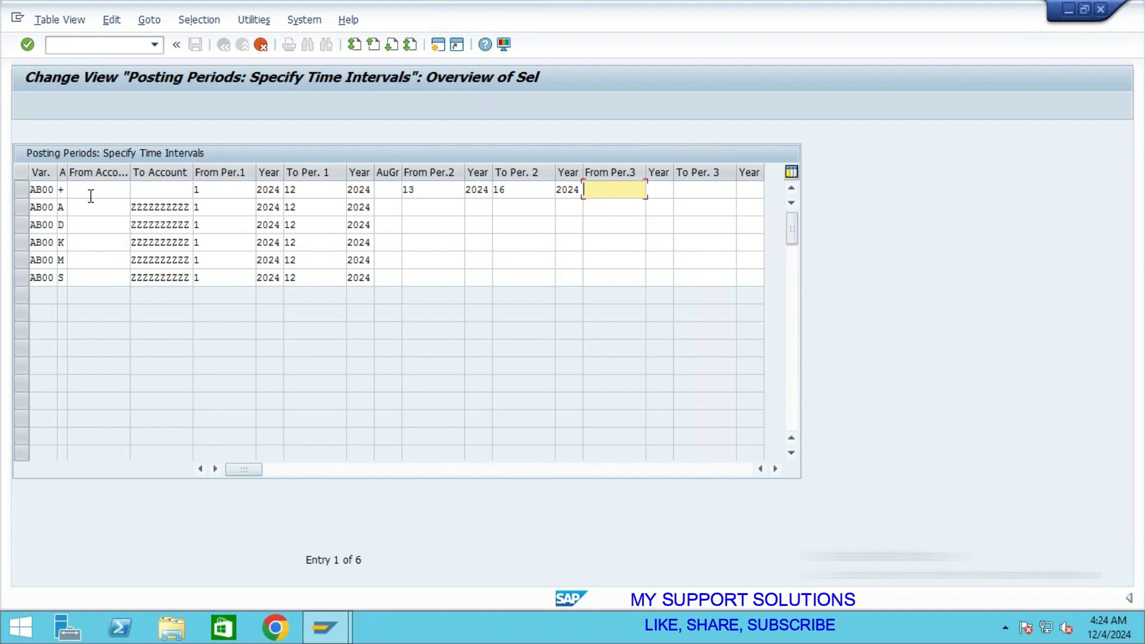
# Change the first AB00 row's first interval to period 10 through period 10 of 2024.
pyautogui.click(219, 191)
pyautogui.click(304, 189)
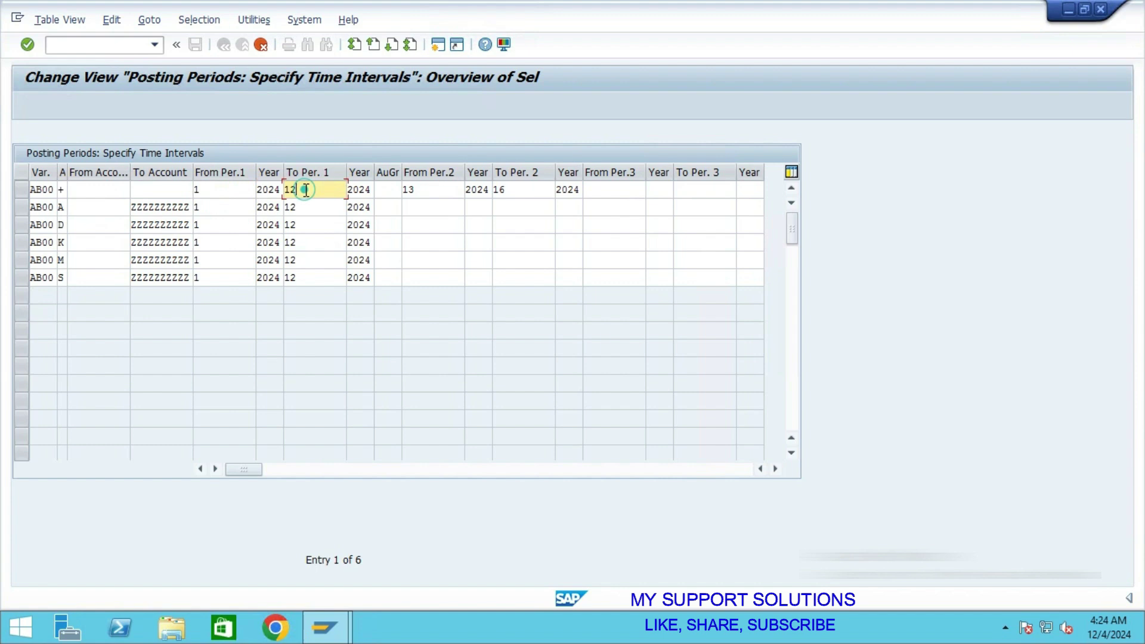
pyautogui.click(435, 190)
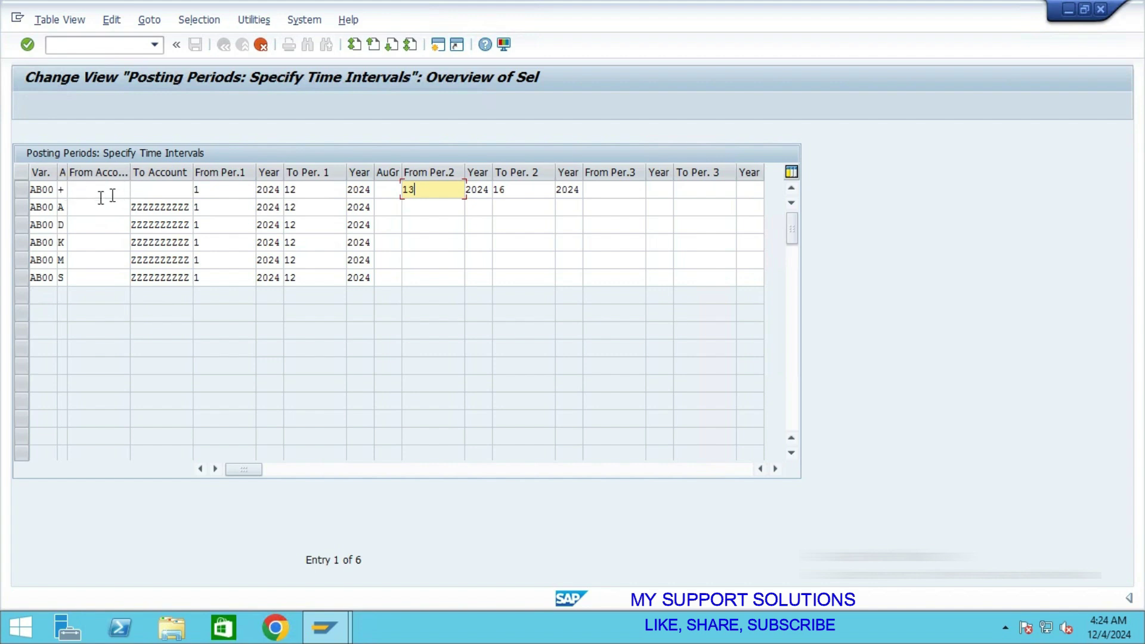
pyautogui.click(212, 190)
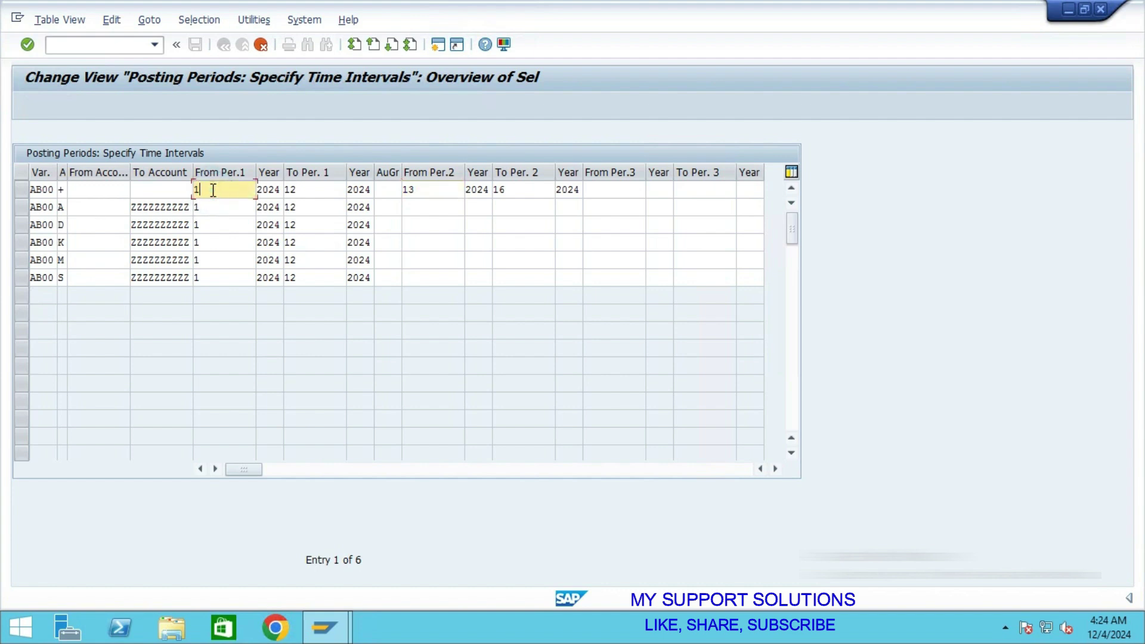
pyautogui.write('0')
pyautogui.click(304, 192)
pyautogui.press('BackSpace')
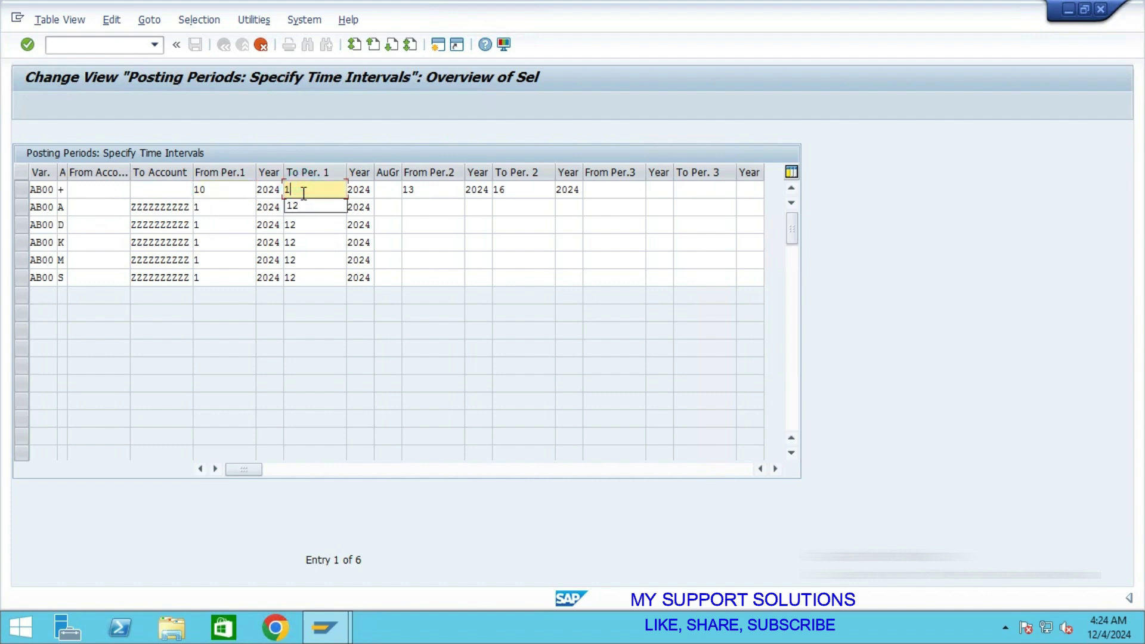
pyautogui.write('0')
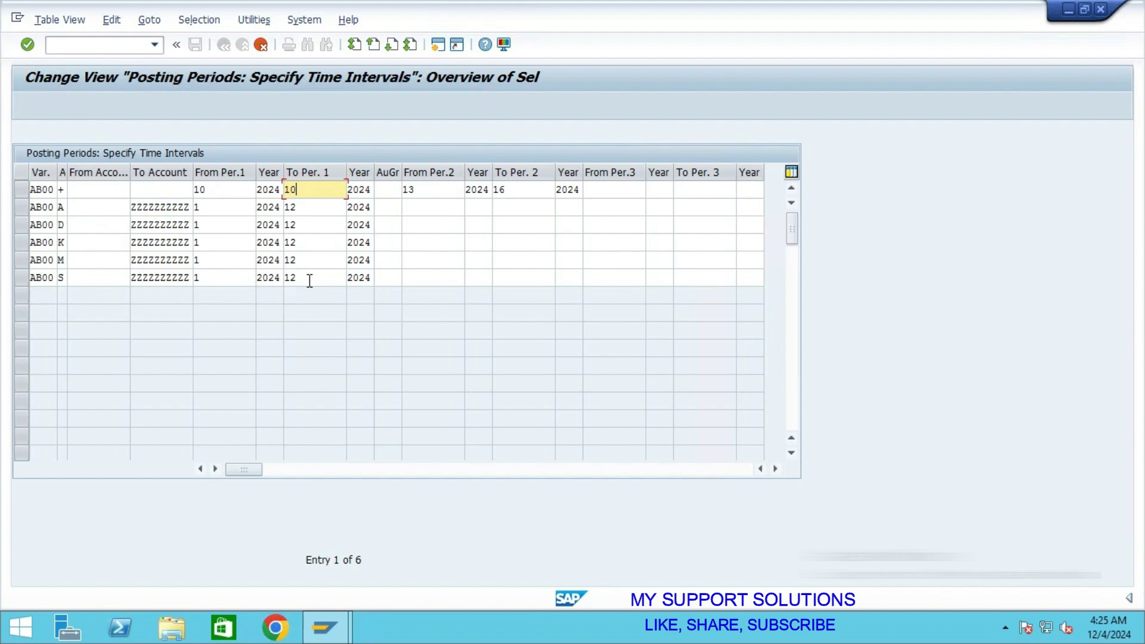
# View the available account types for the first AB00 row via the F4 list.
pyautogui.click(215, 188)
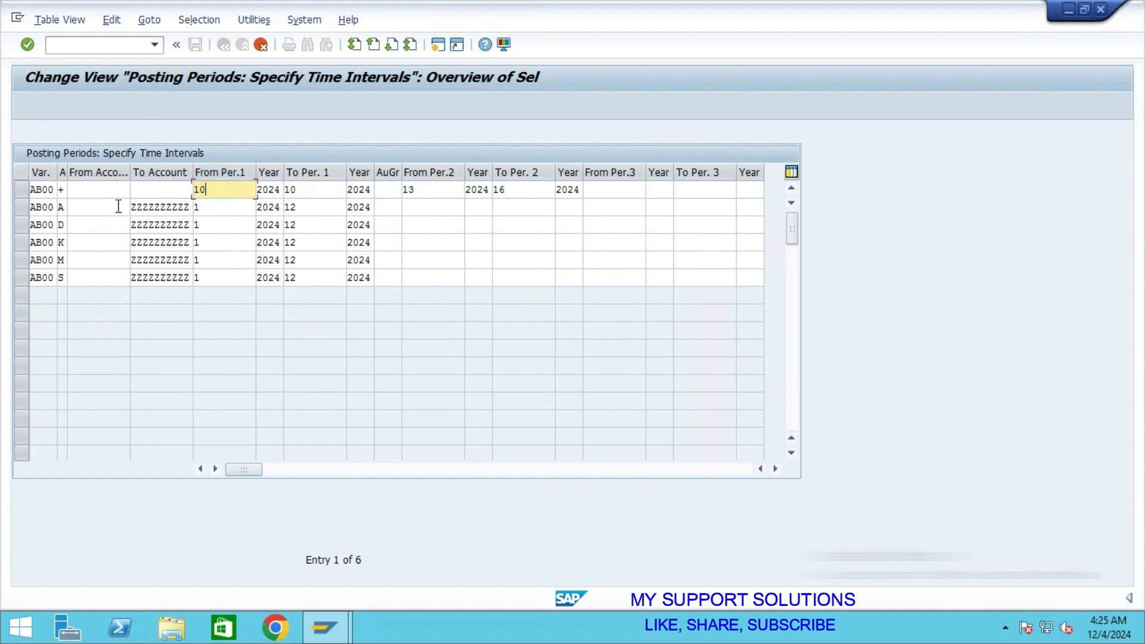
pyautogui.click(65, 189)
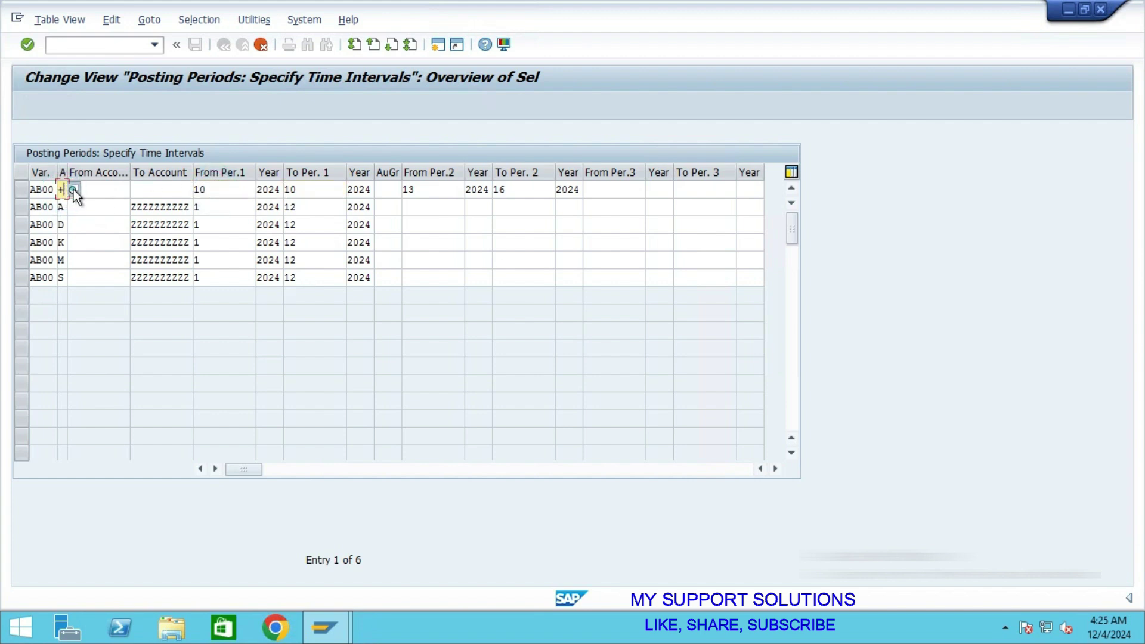
pyautogui.press('F4')
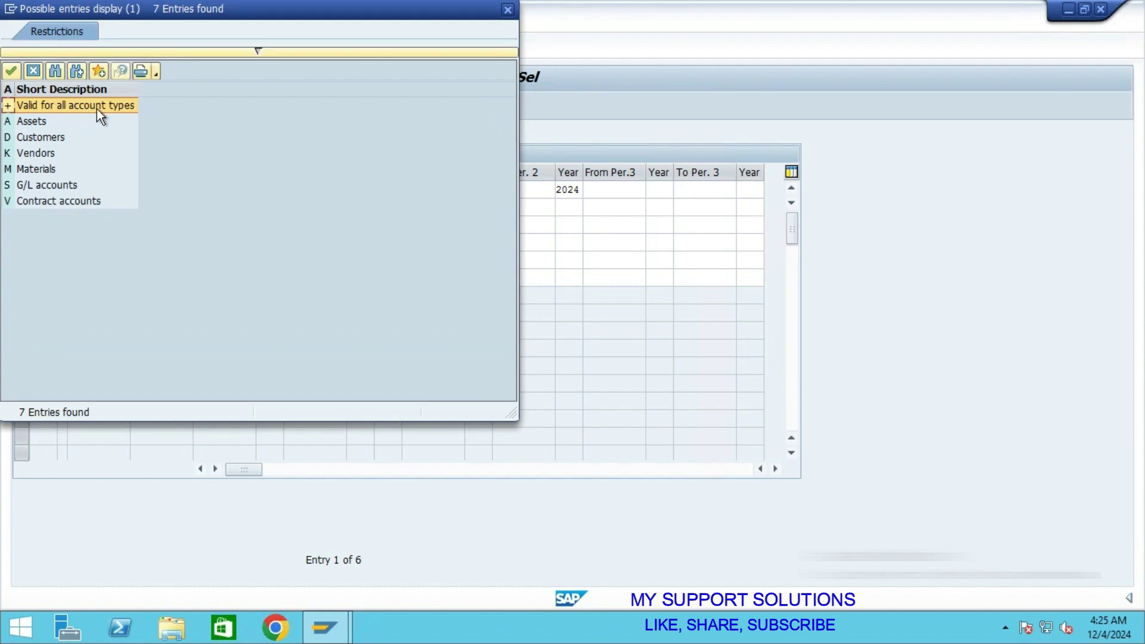
pyautogui.moveTo(243, 25)
pyautogui.mouseDown()
pyautogui.moveTo(468, 210)
pyautogui.moveTo(546, 218)
pyautogui.mouseUp()
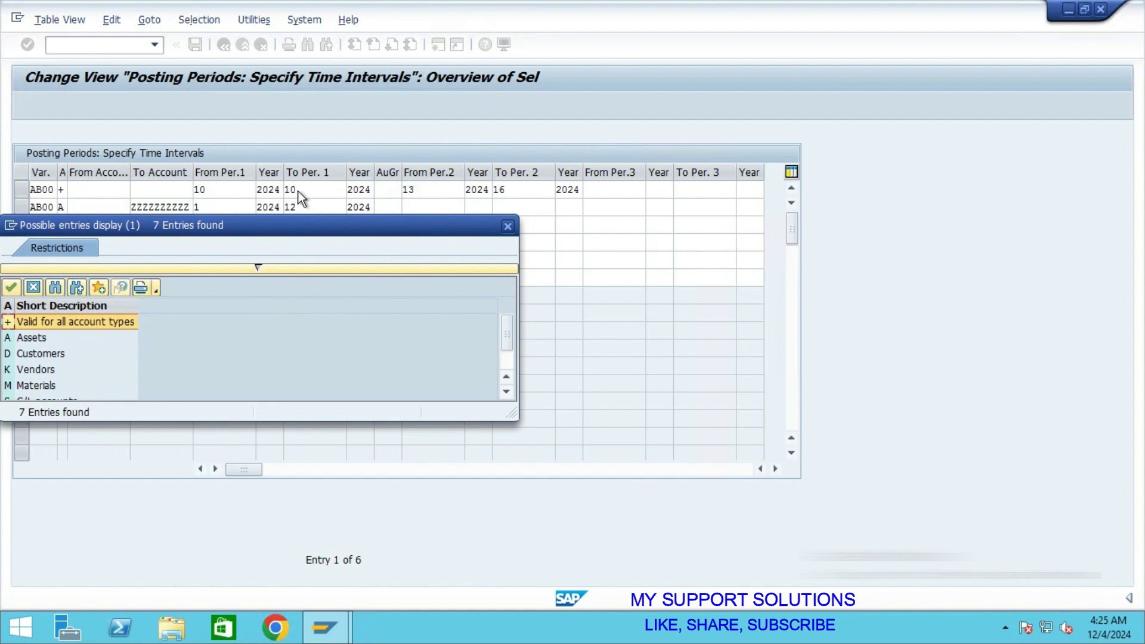
pyautogui.click(507, 226)
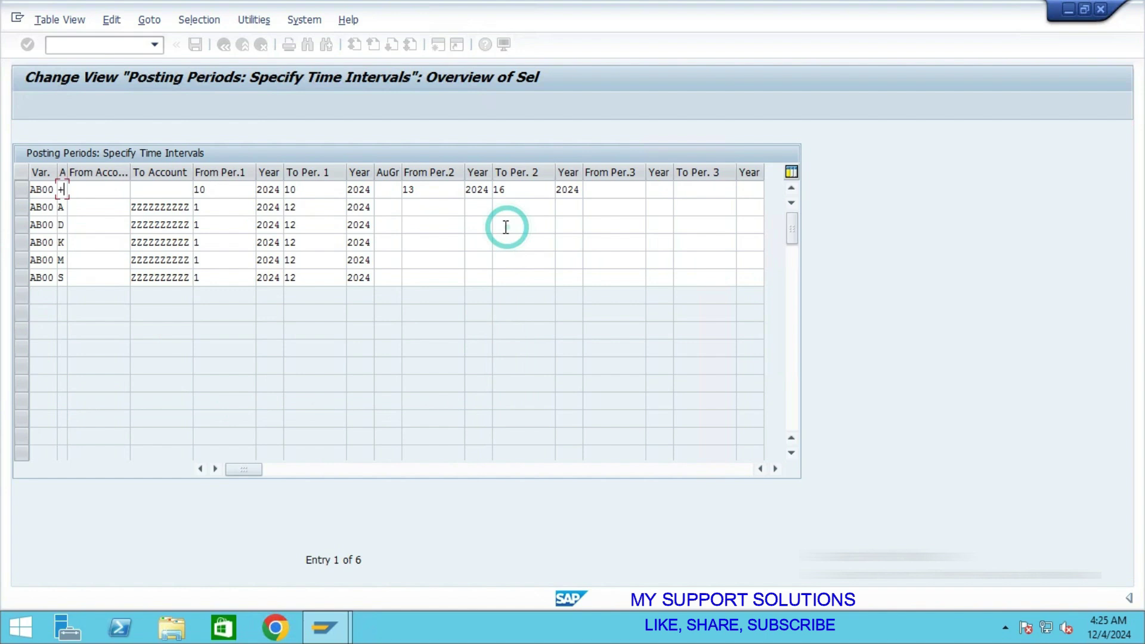
# Set the first row's first interval to period 1 through period 1 of 2024.
pyautogui.click(225, 190)
pyautogui.press('BackSpace')
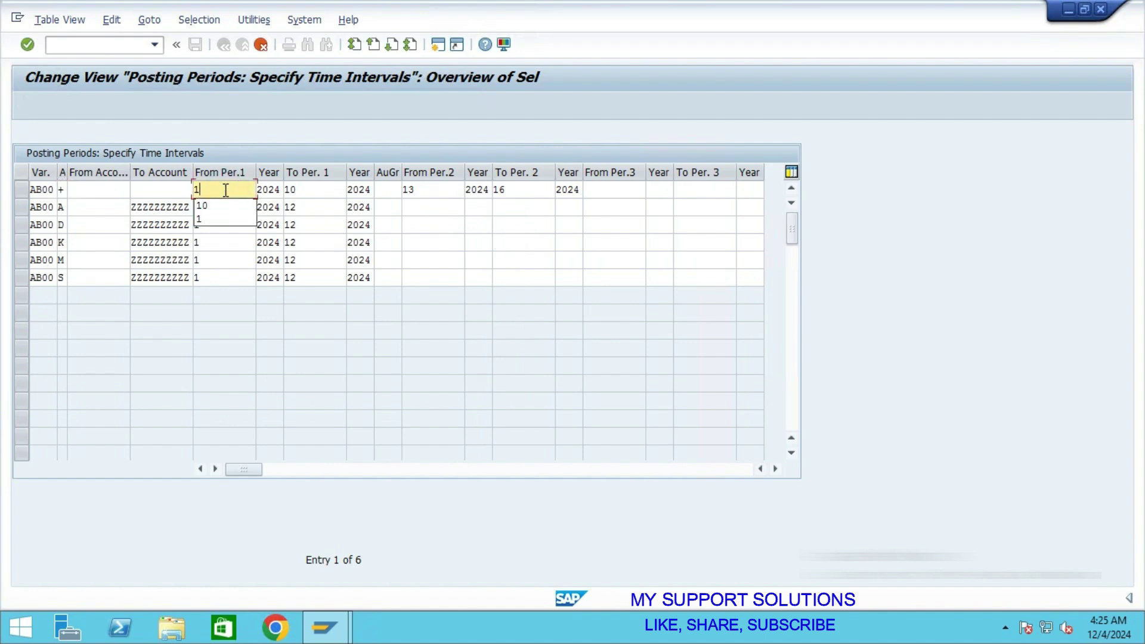
pyautogui.press('Tab')
pyautogui.press('Tab')
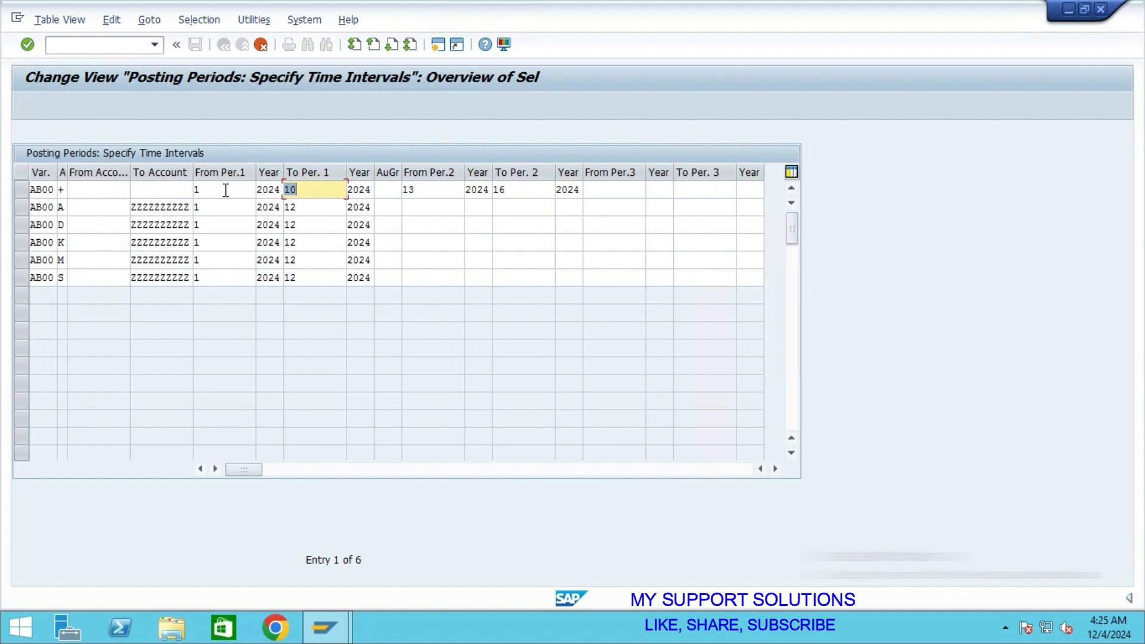
pyautogui.write('1')
pyautogui.press('Tab')
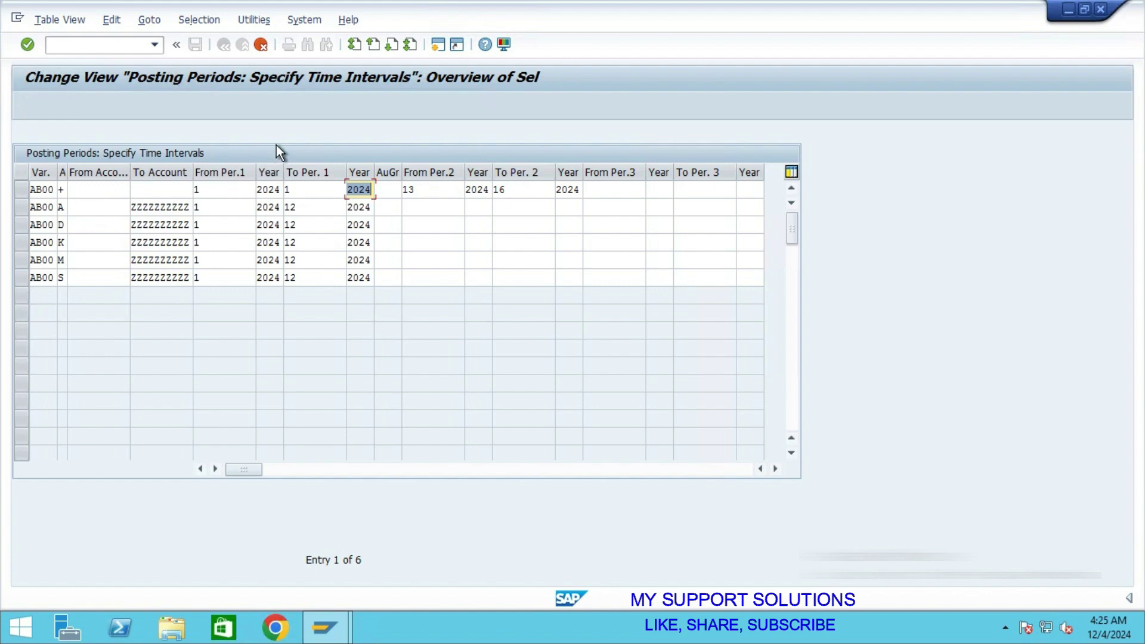
# Confirm and save the AB00 entries under a customizing request, then return to the overview.
pyautogui.press('F6')
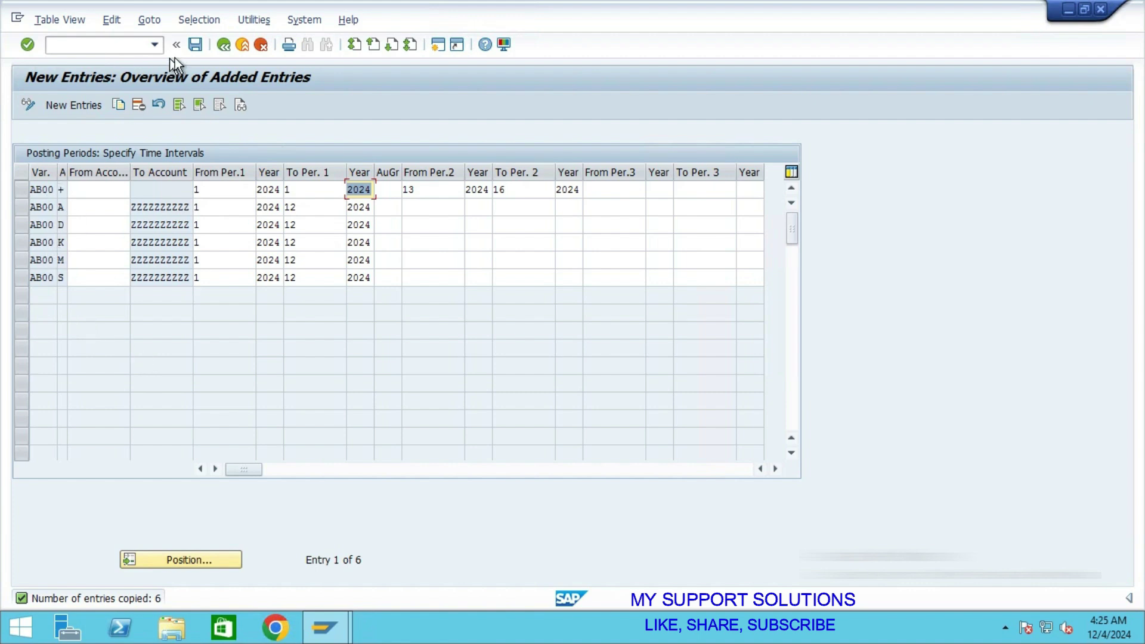
pyautogui.click(192, 46)
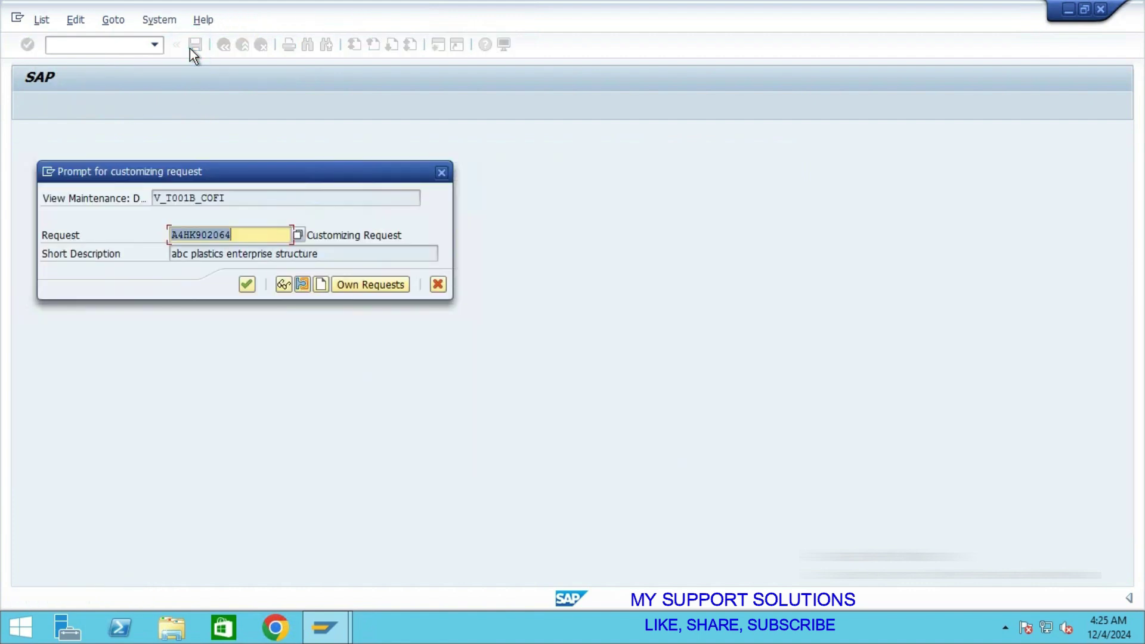
pyautogui.click(247, 284)
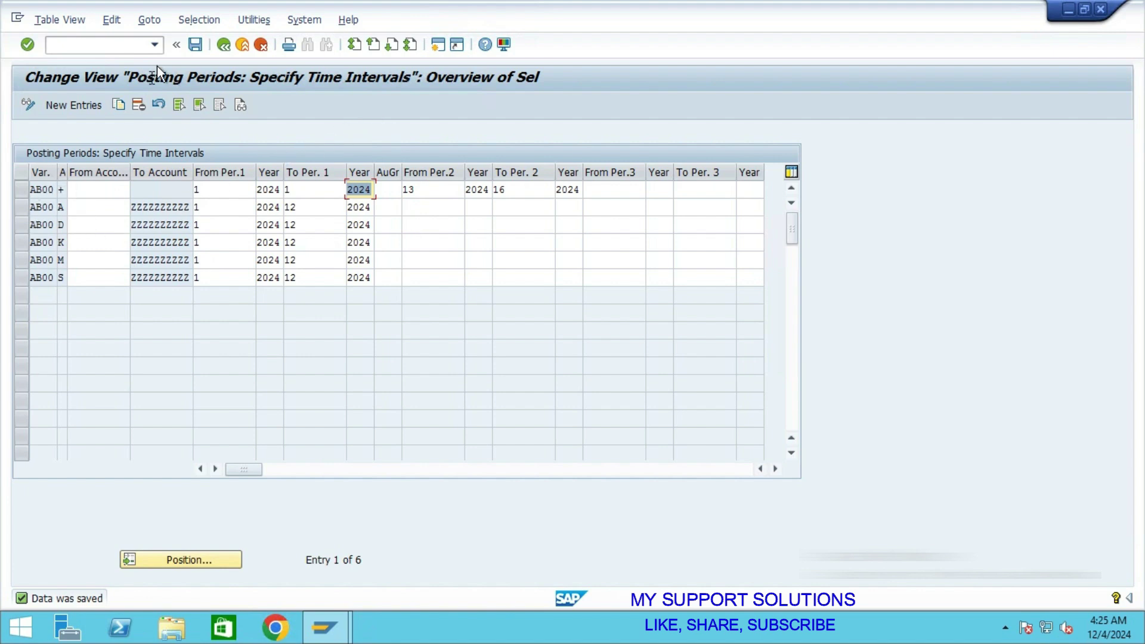
pyautogui.click(230, 49)
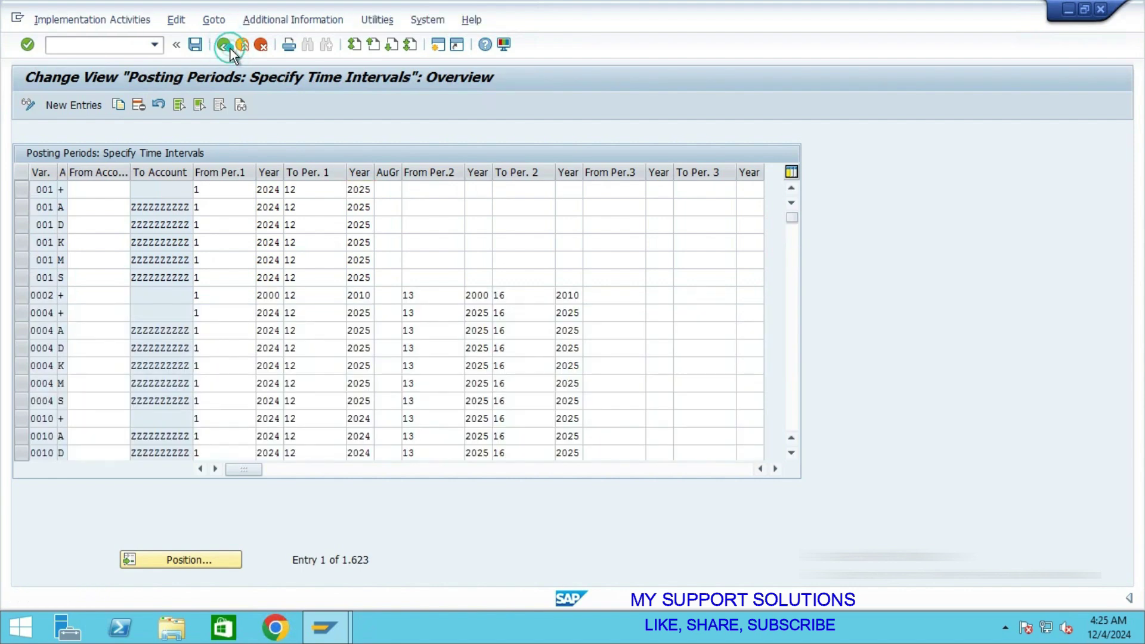
# Return to the Customizing Implementation Guide tree at Posting Periods.
pyautogui.click(230, 48)
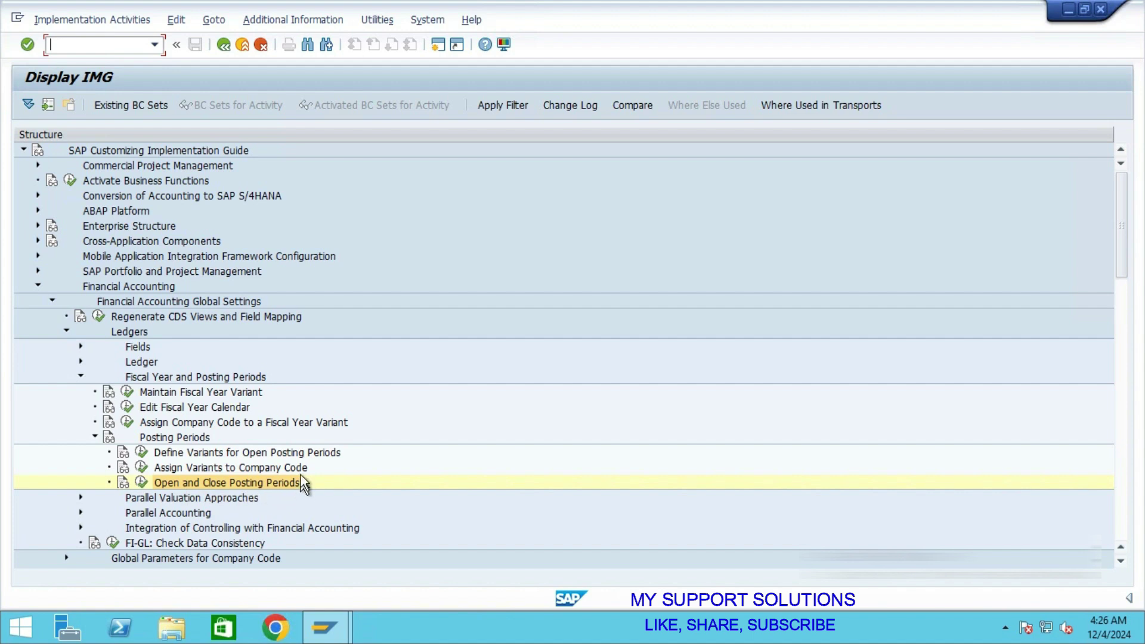
# Minimize SAP and scroll to the top of the Word posting period variant notes.
pyautogui.moveTo(573, 2)
pyautogui.click(745, 20)
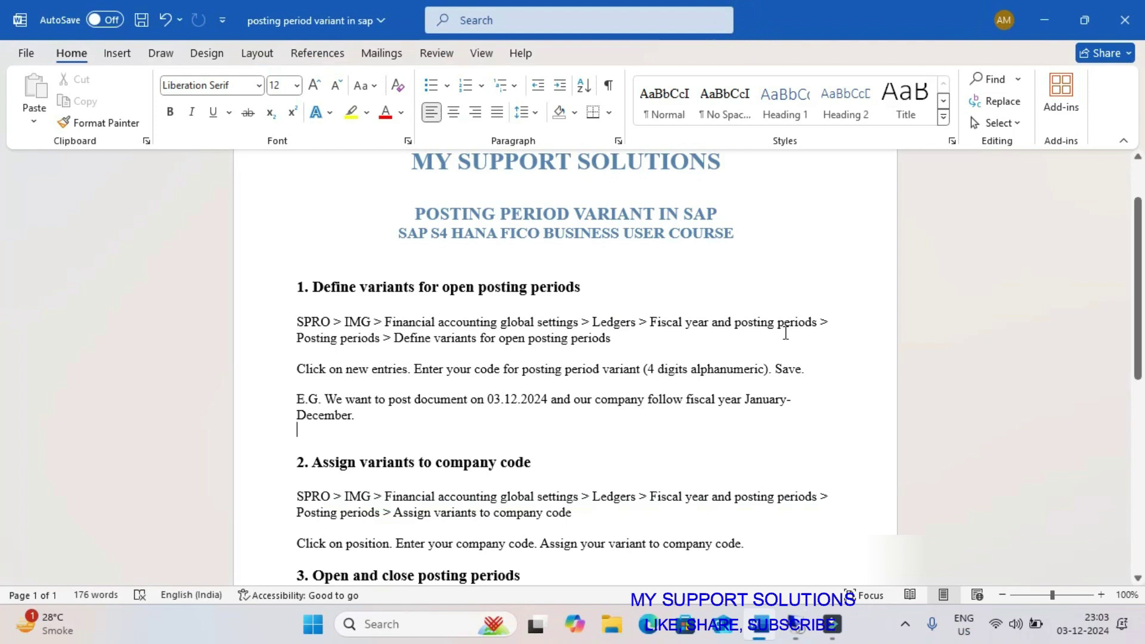
pyautogui.scroll(1, 782, 333)
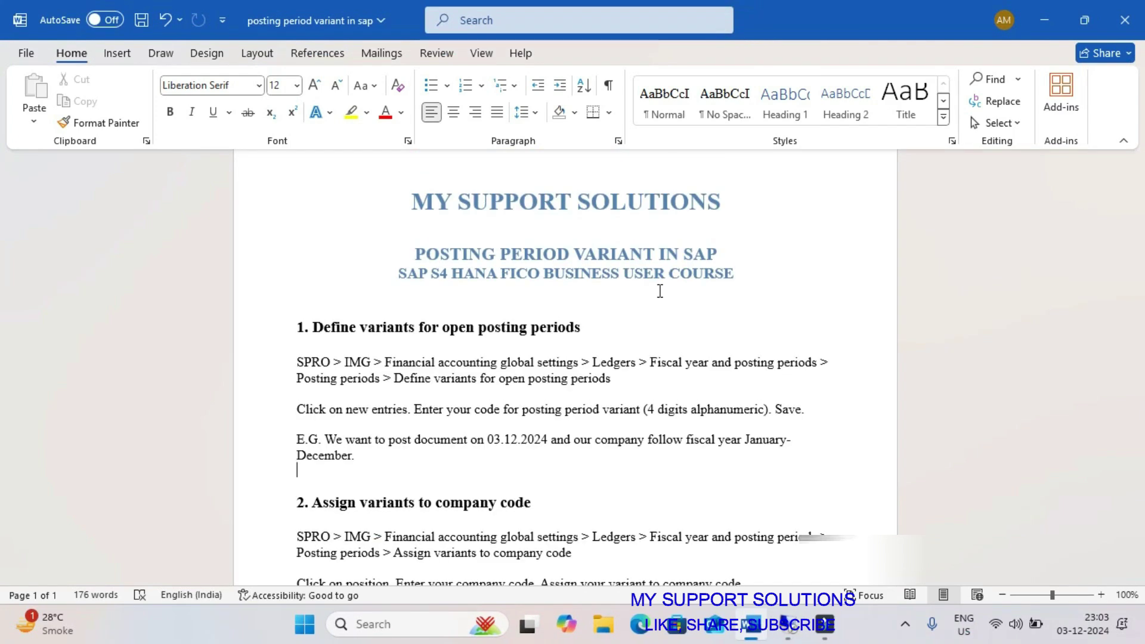